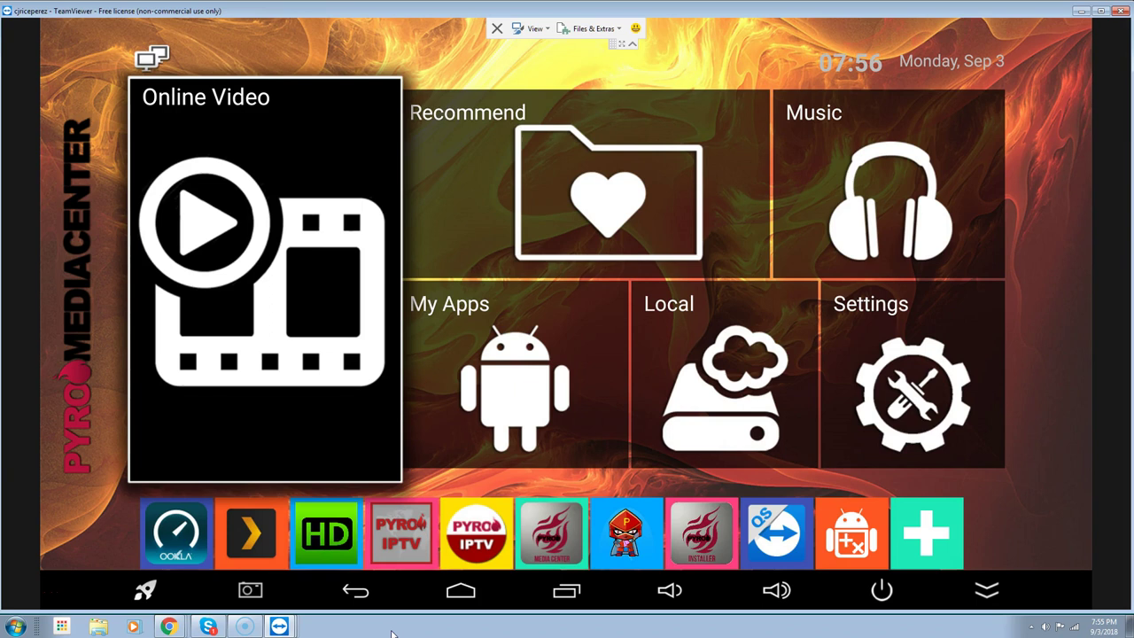
- Run the Pyro 'P' memory cleaner from the dock, freeing 0.0MB with 842MB available
key("Down")
key("Right")
key("Right")
key("Right")
key("Right")
key("Right")
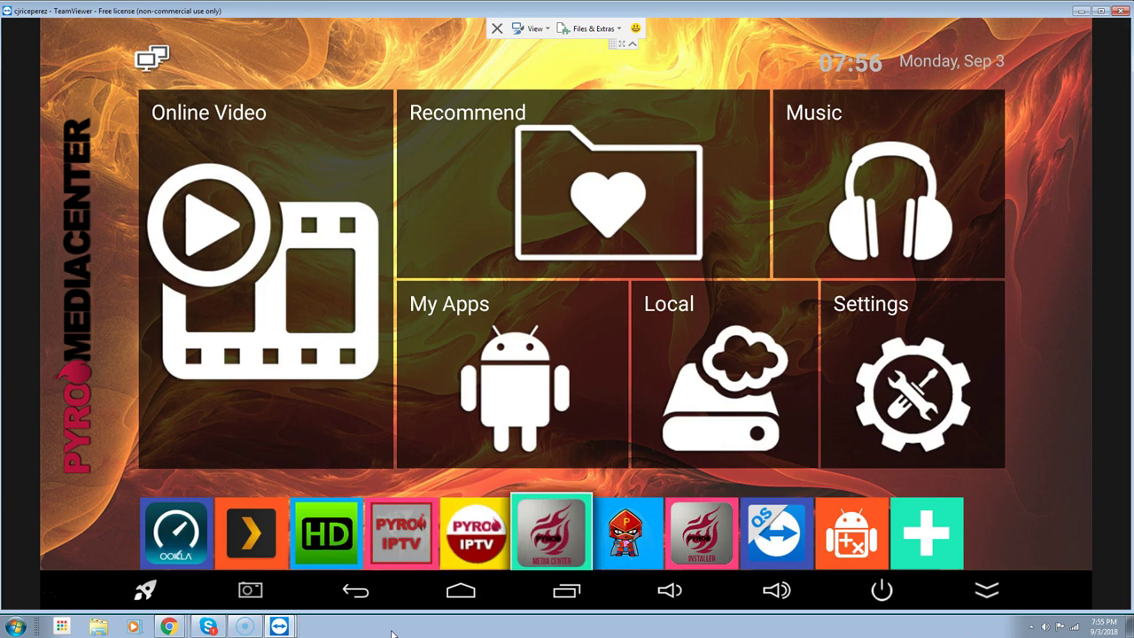
key("Right")
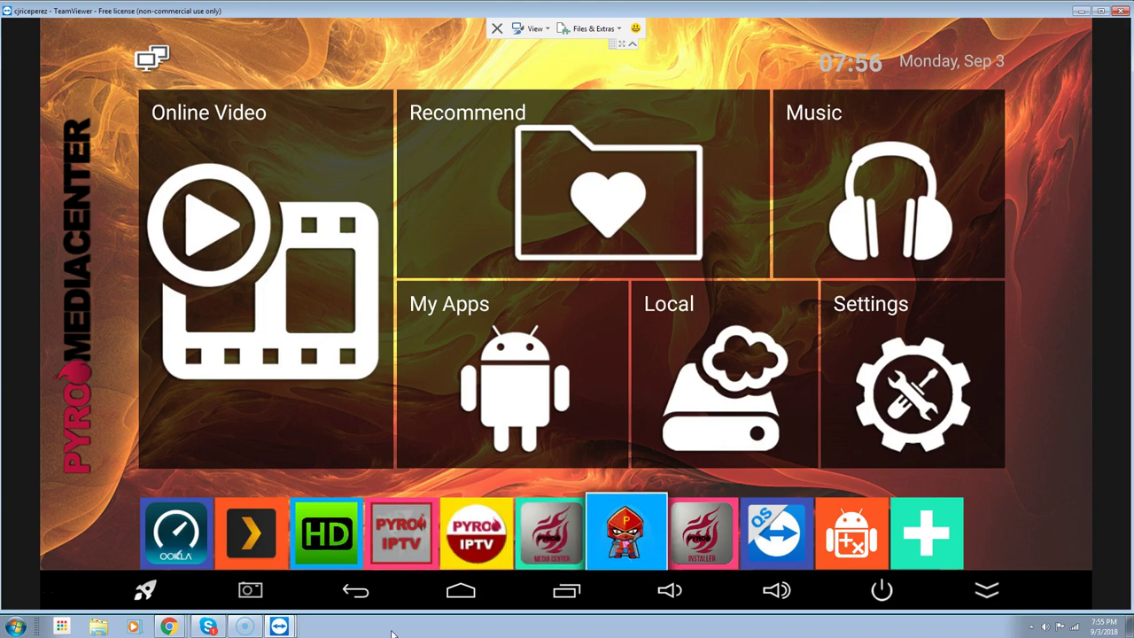
key("Return")
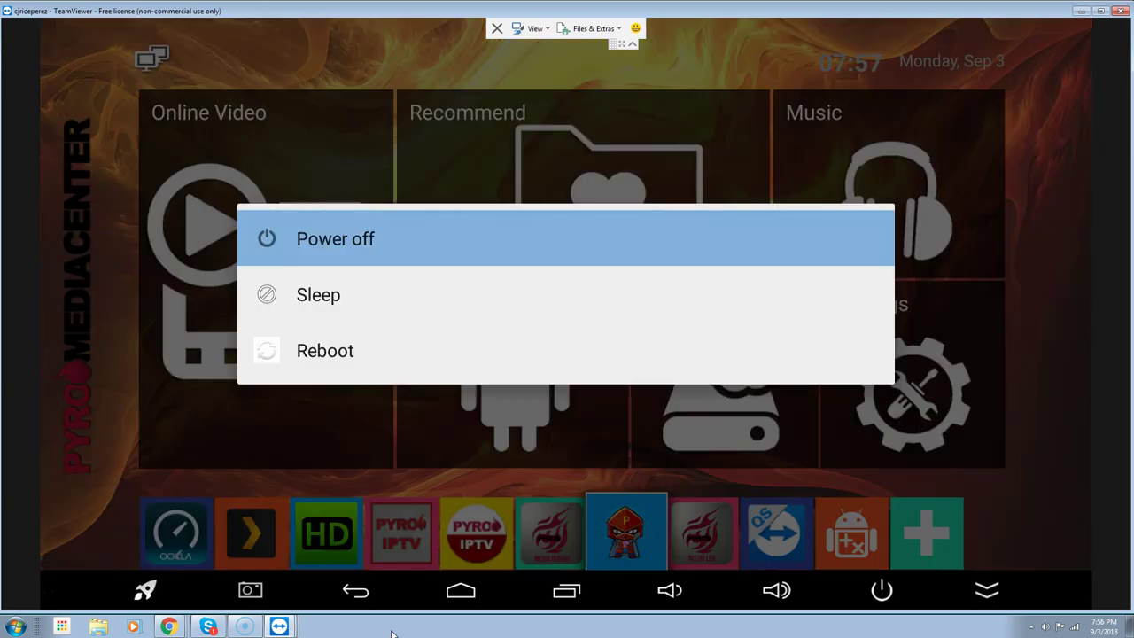
- Look over the Sleep and Reboot power options, then dismiss the menu without rebooting
key("Down")
key("Down")
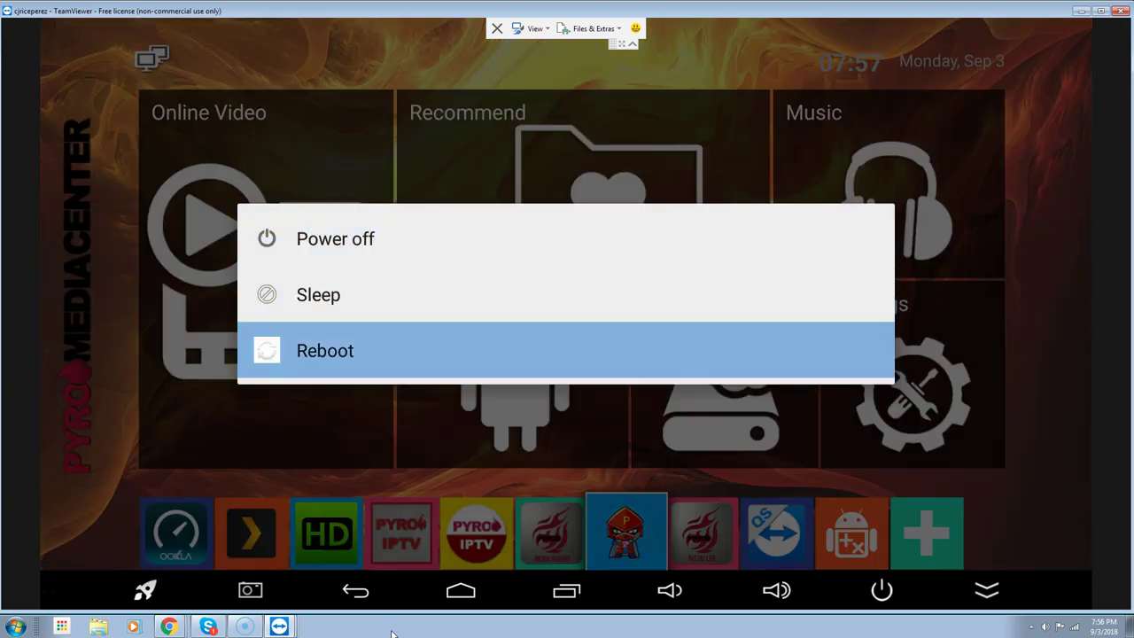
key("Down")
key("Down")
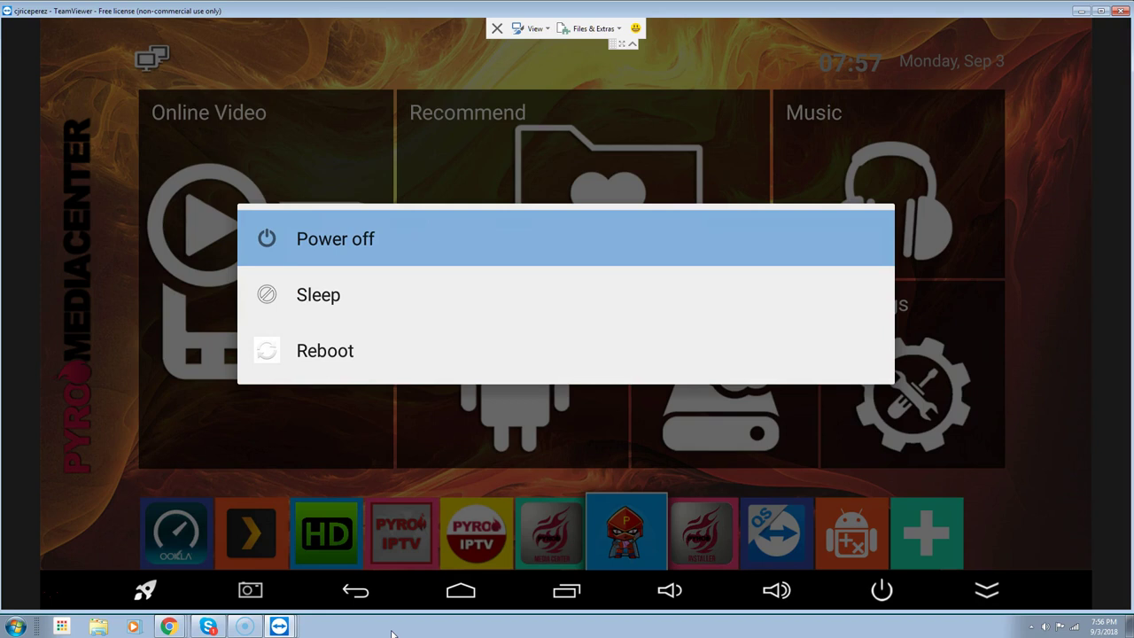
key("Escape")
- Launch Pyro IPTV from the dock so it logs in
key("Left")
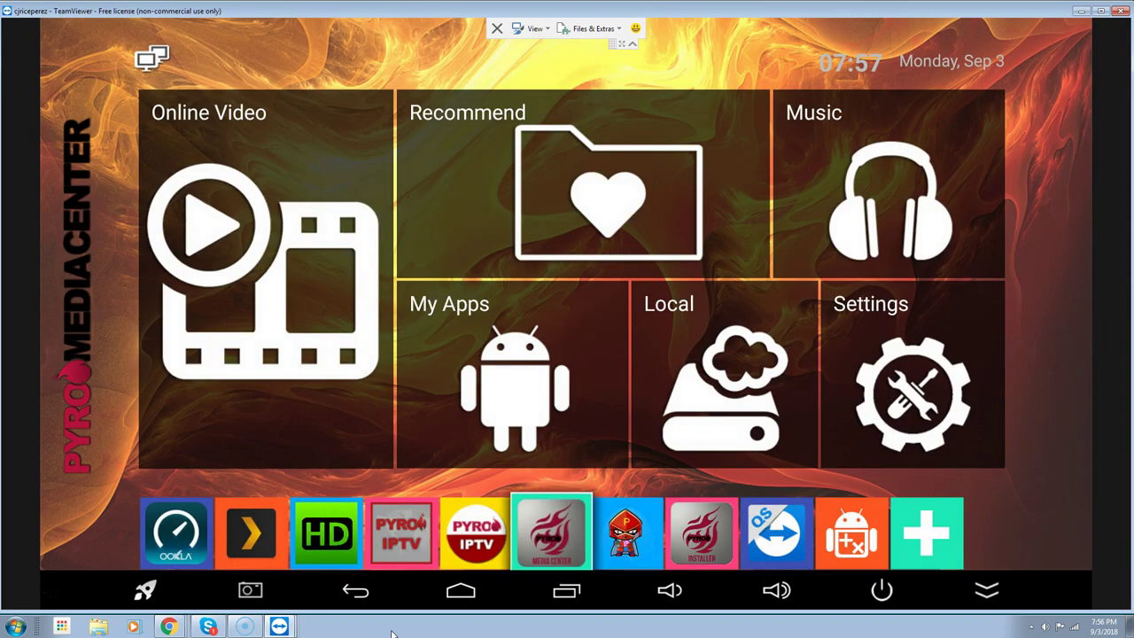
key("Left")
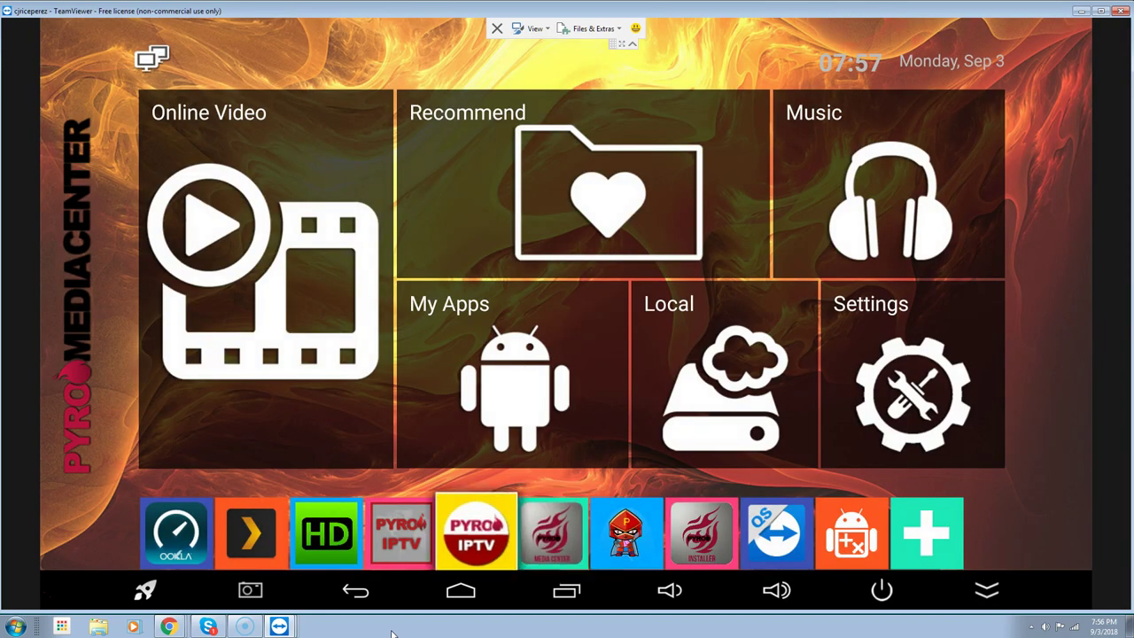
key("Return")
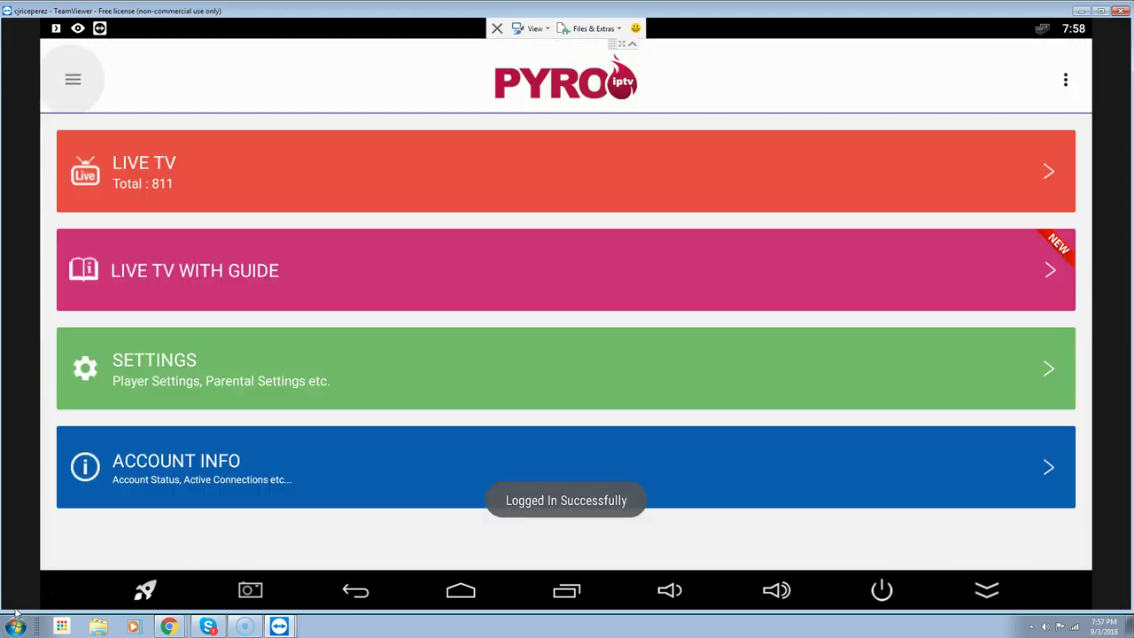
- Compare LIVE TV with LIVE TV WITH GUIDE, then open LIVE TV's categories starting at All (811)
key("Down")
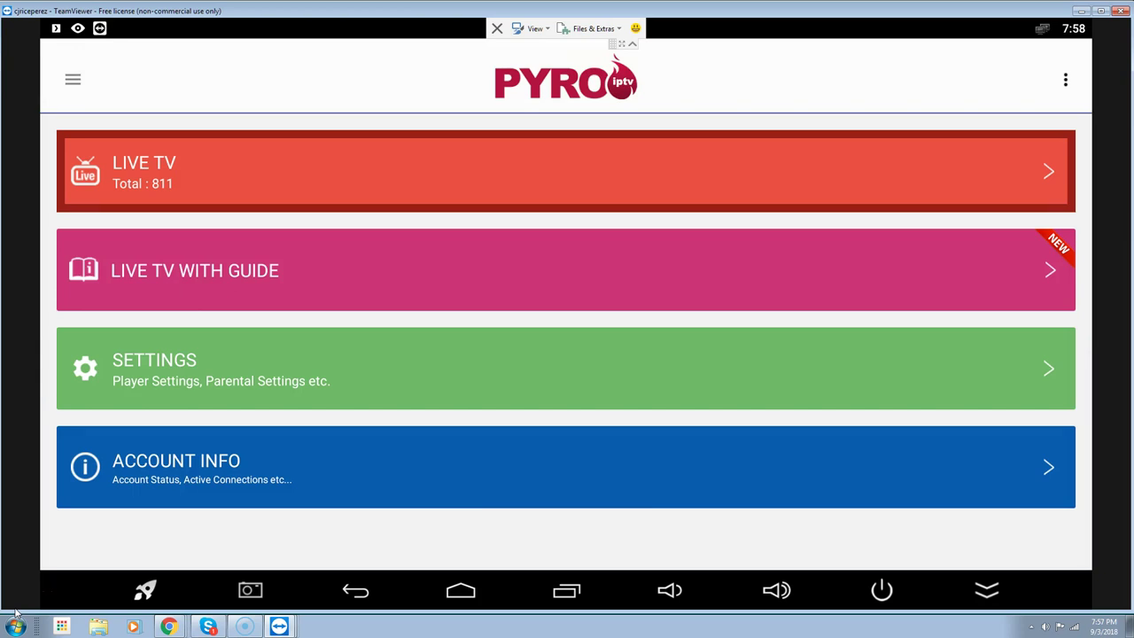
key("Down")
key("Up")
key("Down")
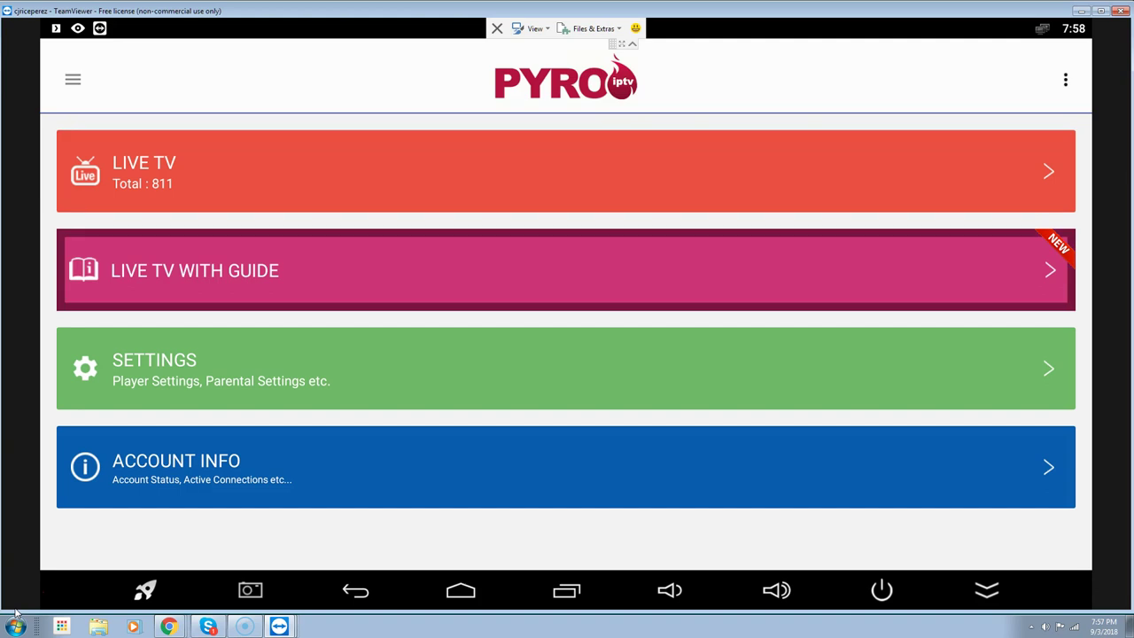
key("Up")
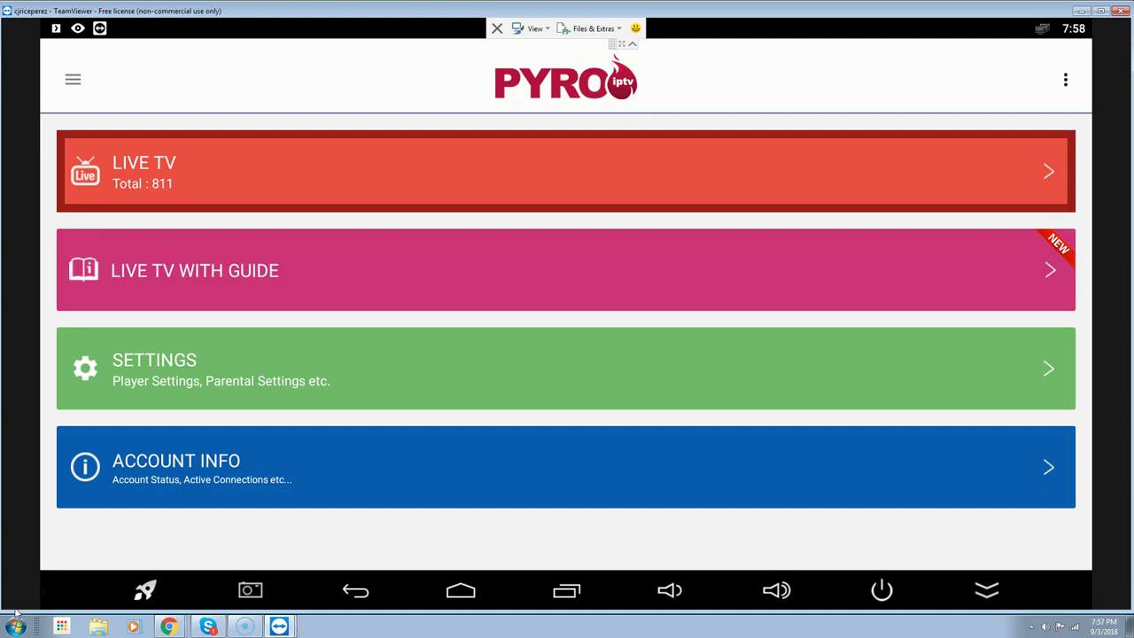
key("Down")
key("Up")
key("Return")
key("Down")
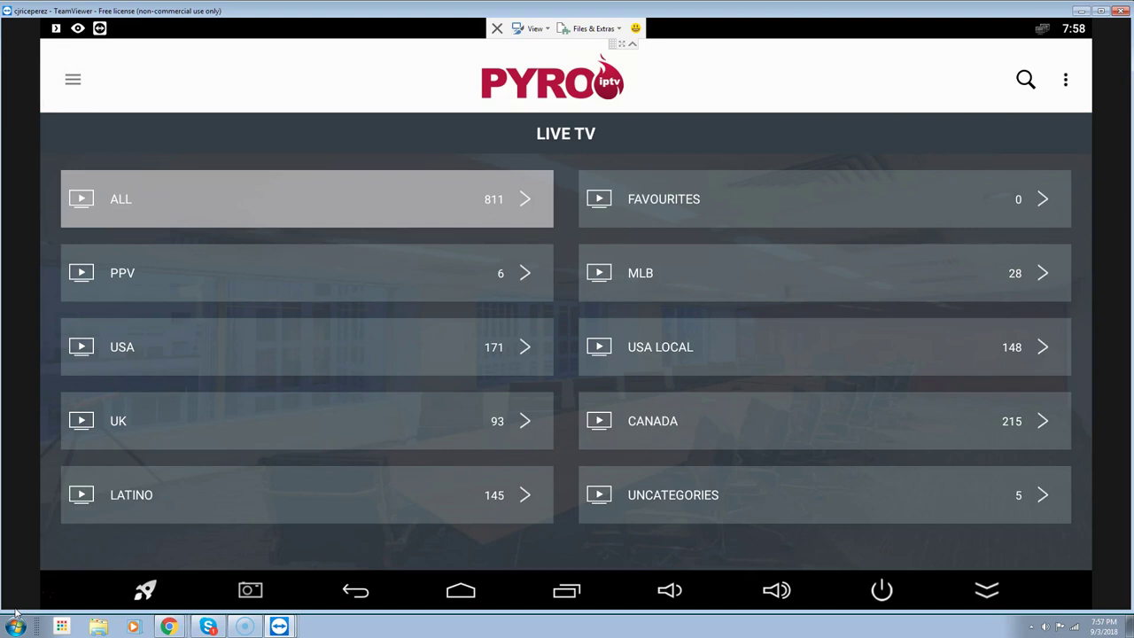
- Browse the PPV, UK, Latino, Canada and USA Local tiles, then open the USA channel grid
key("Down")
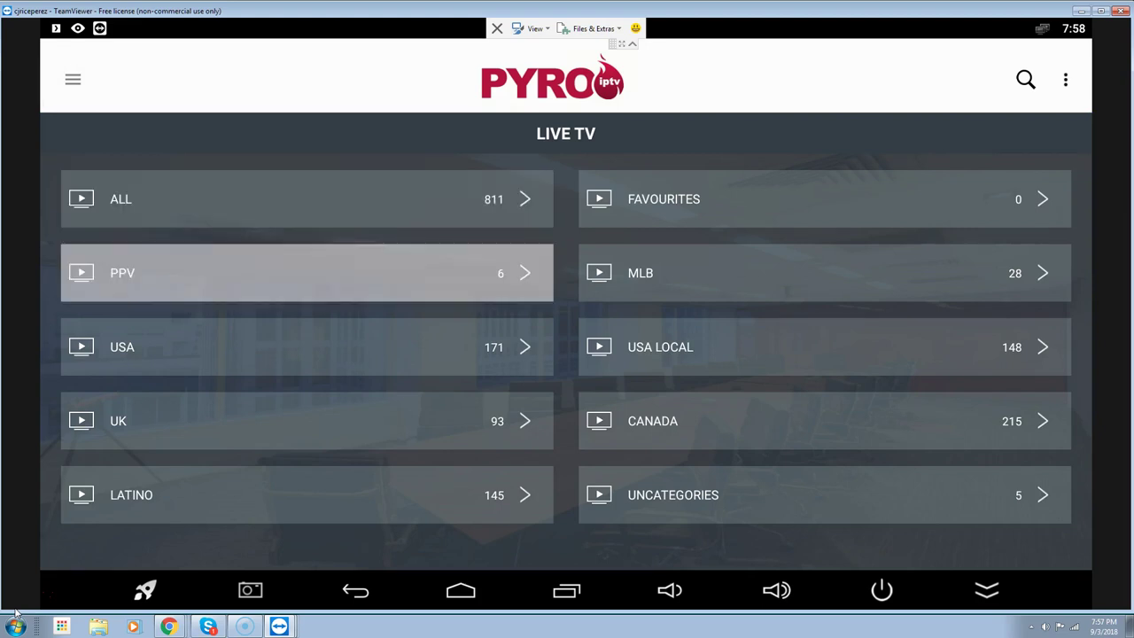
key("Down")
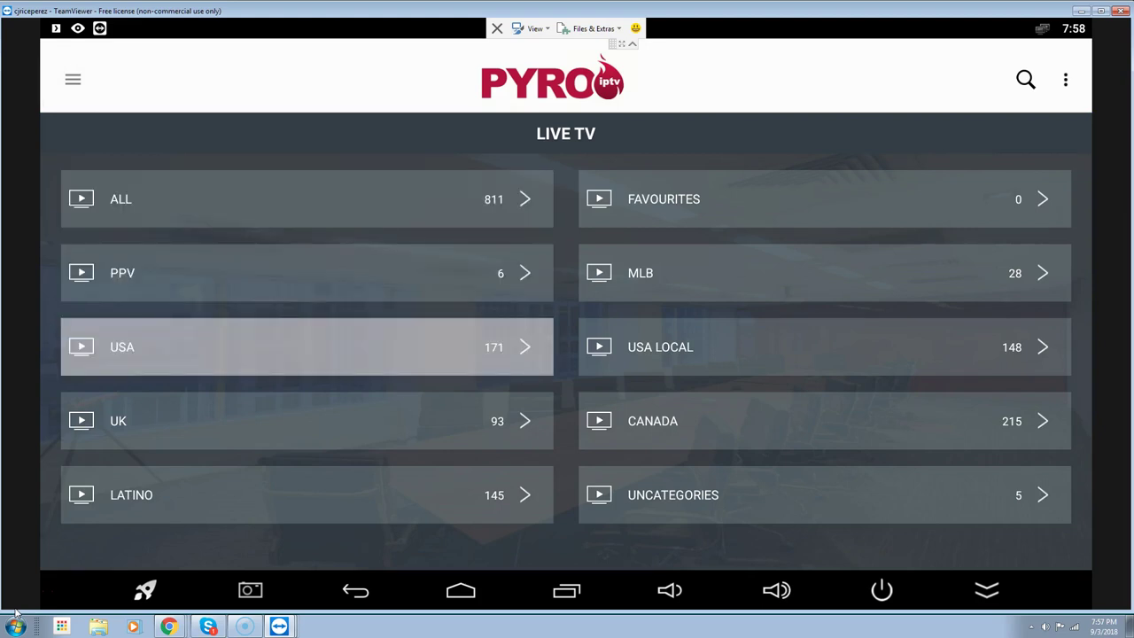
key("Down")
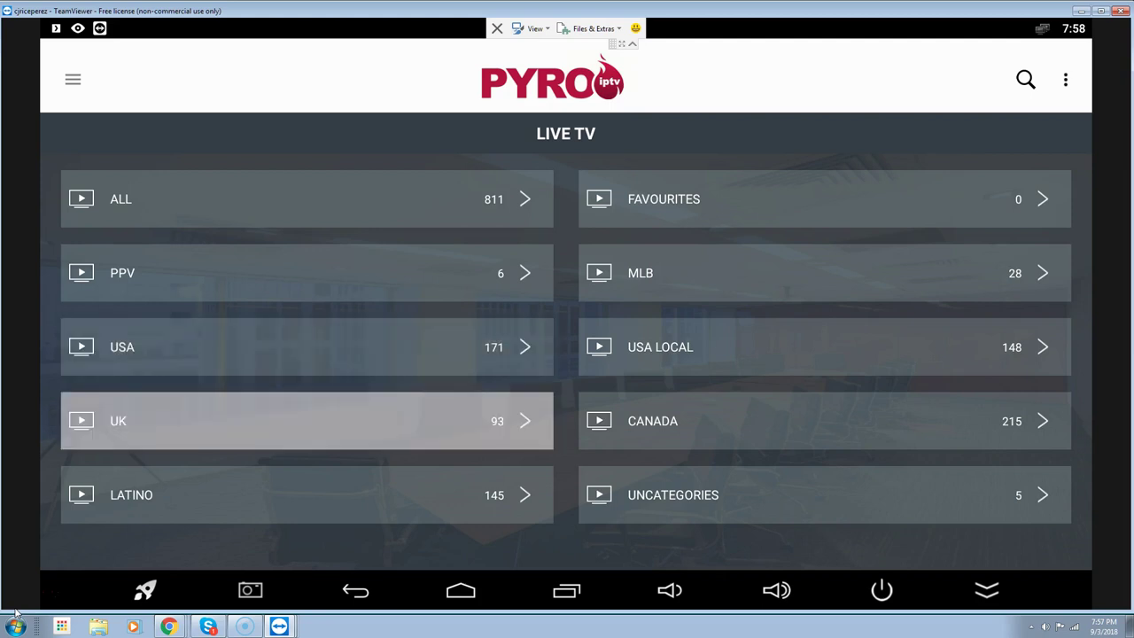
key("Down")
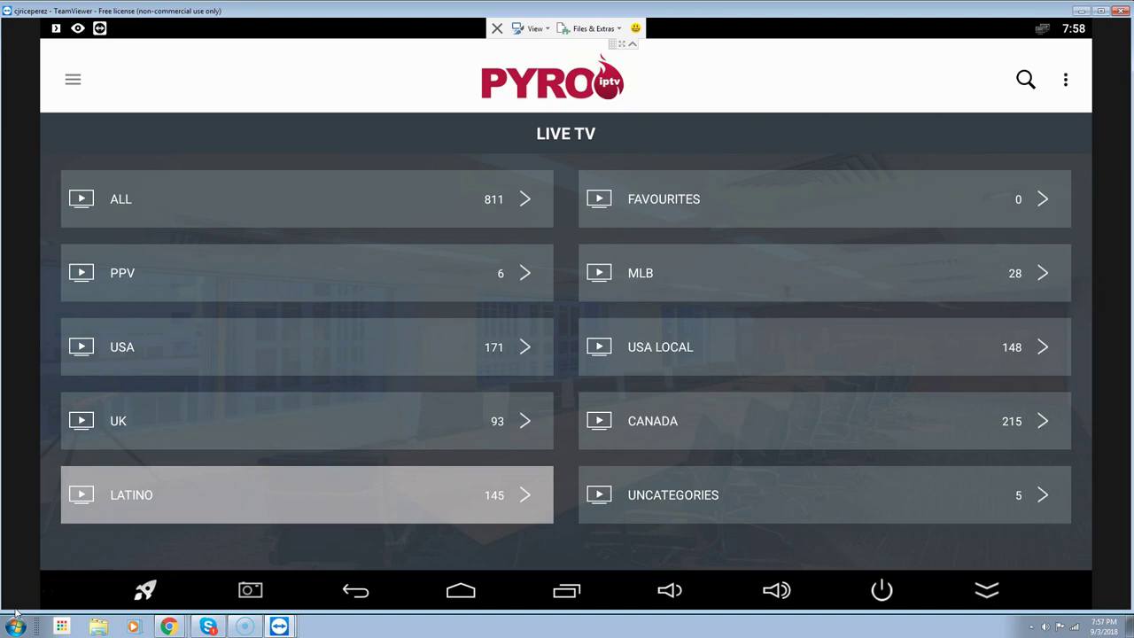
key("Up")
key("Right")
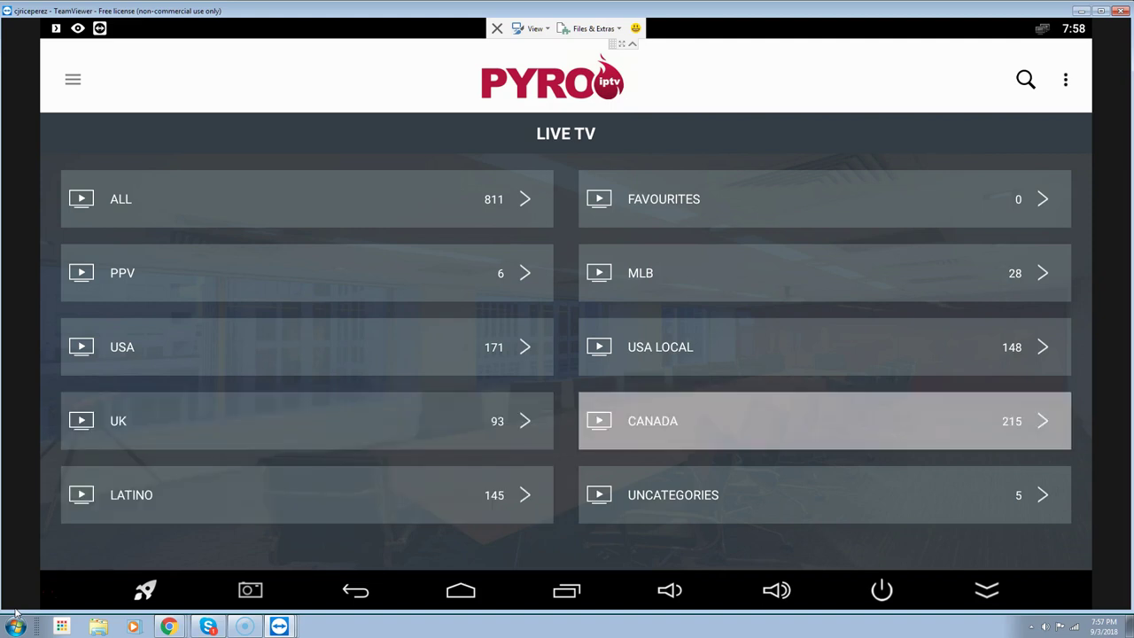
key("Up")
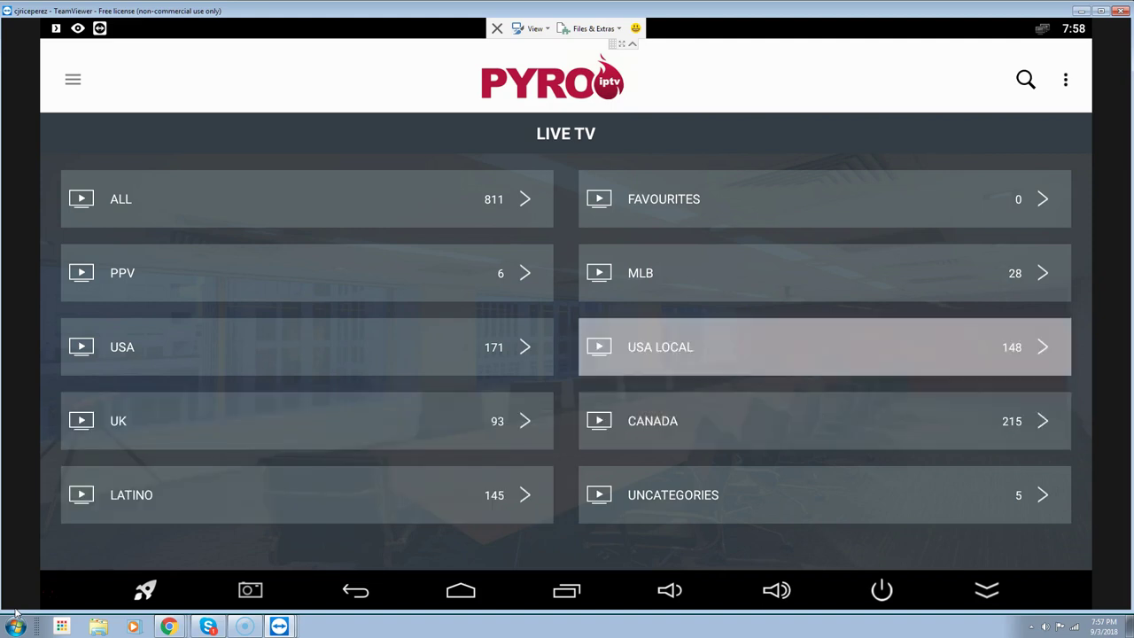
key("Left")
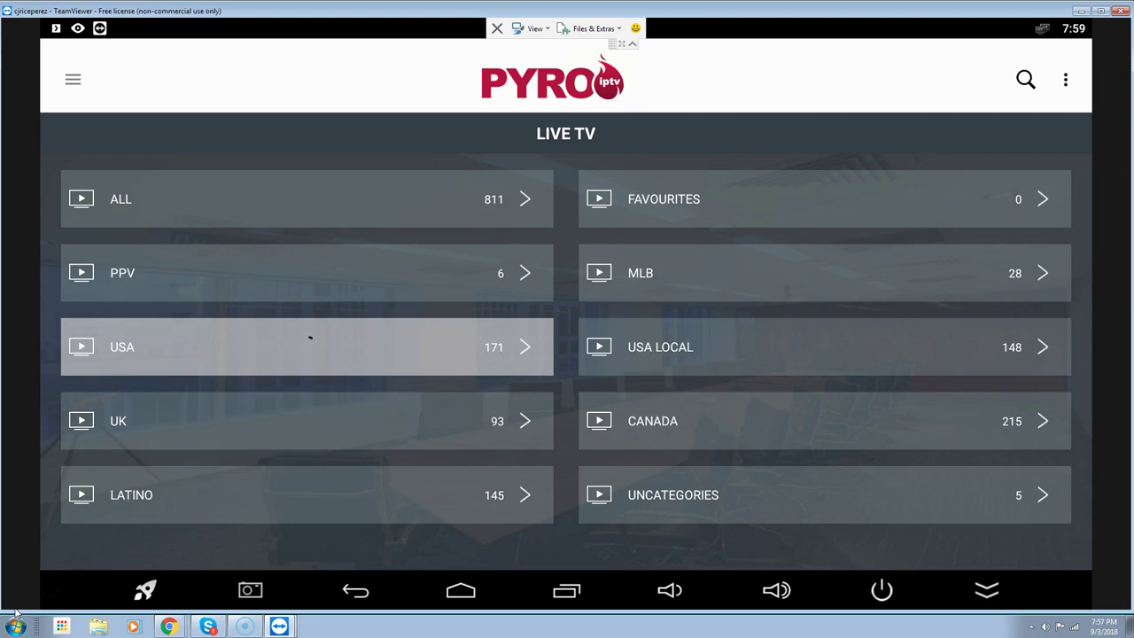
key("Return")
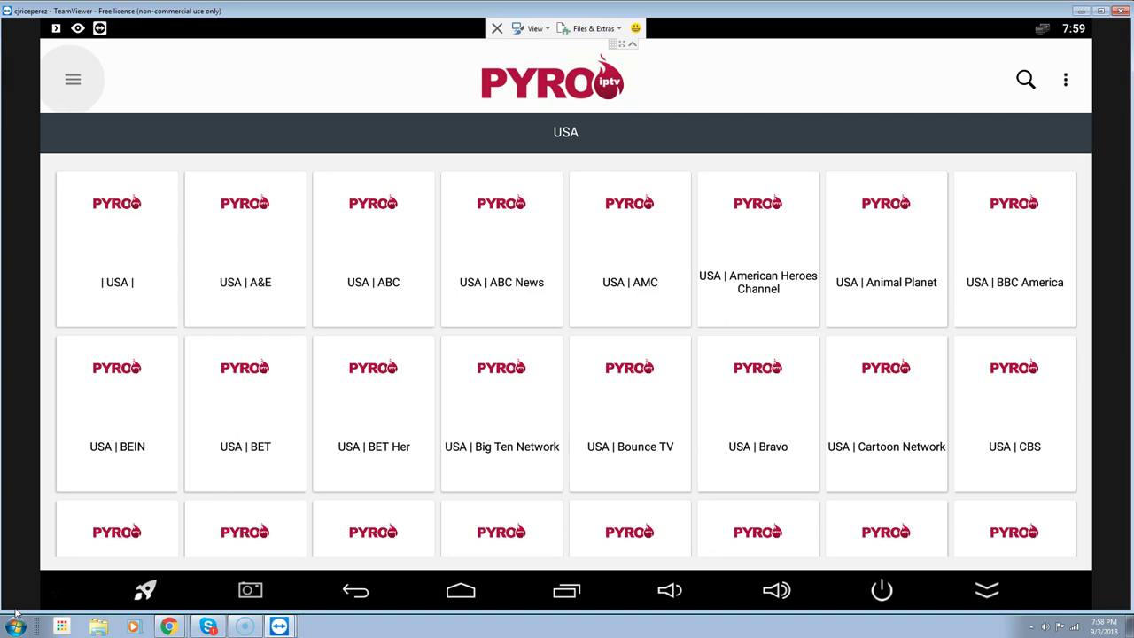
- Switch the USA channels to List View from the overflow menu
key("Right")
key("Right")
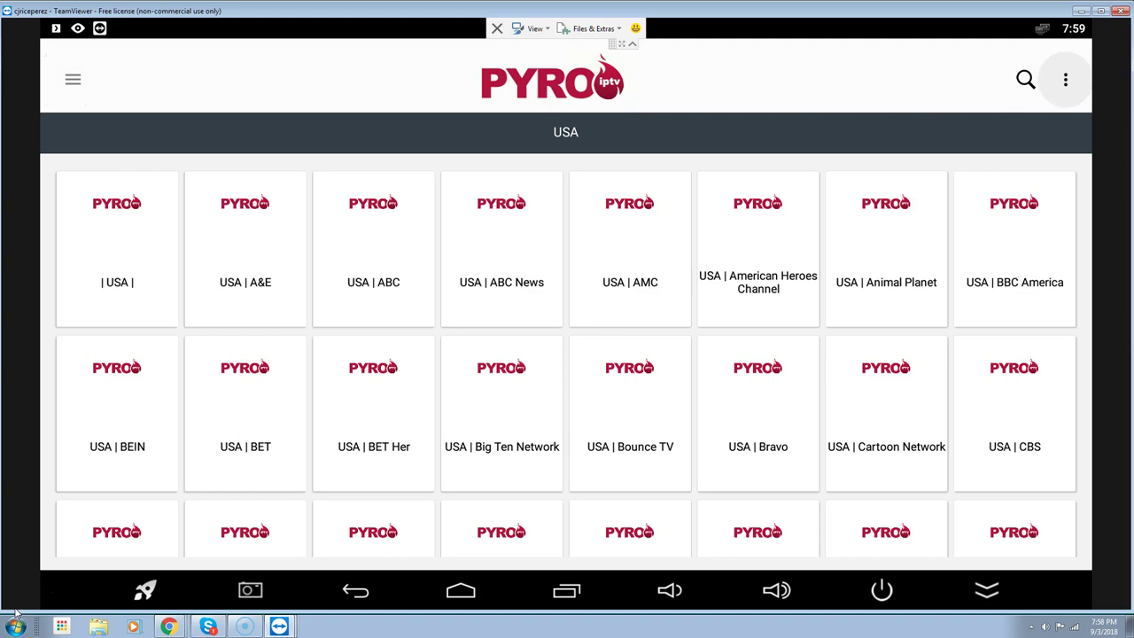
key("Return")
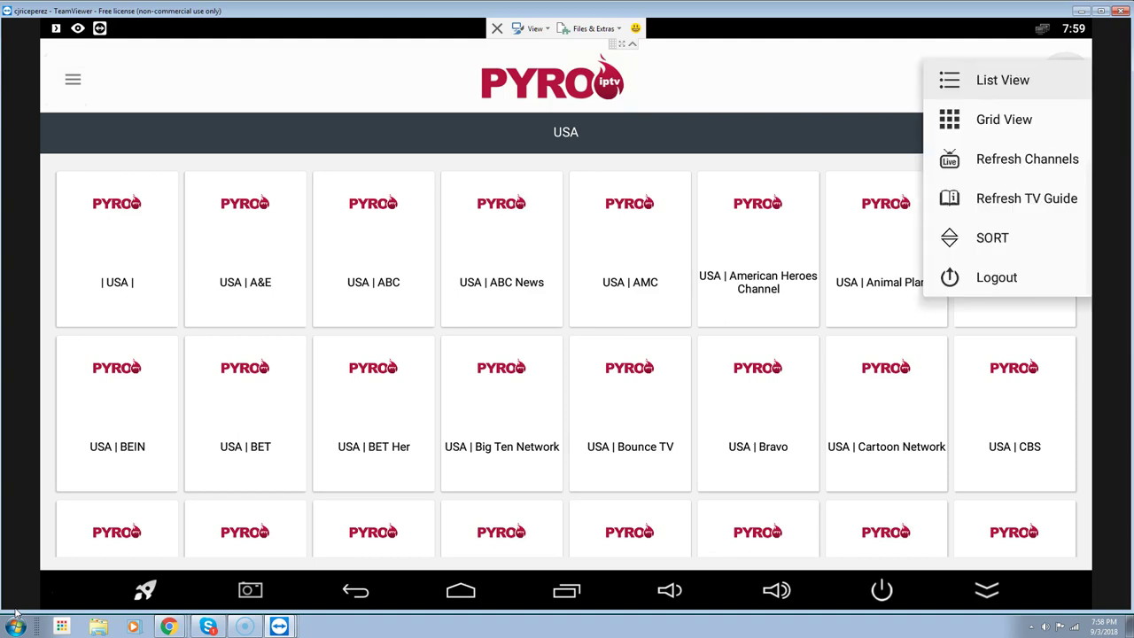
key("Down")
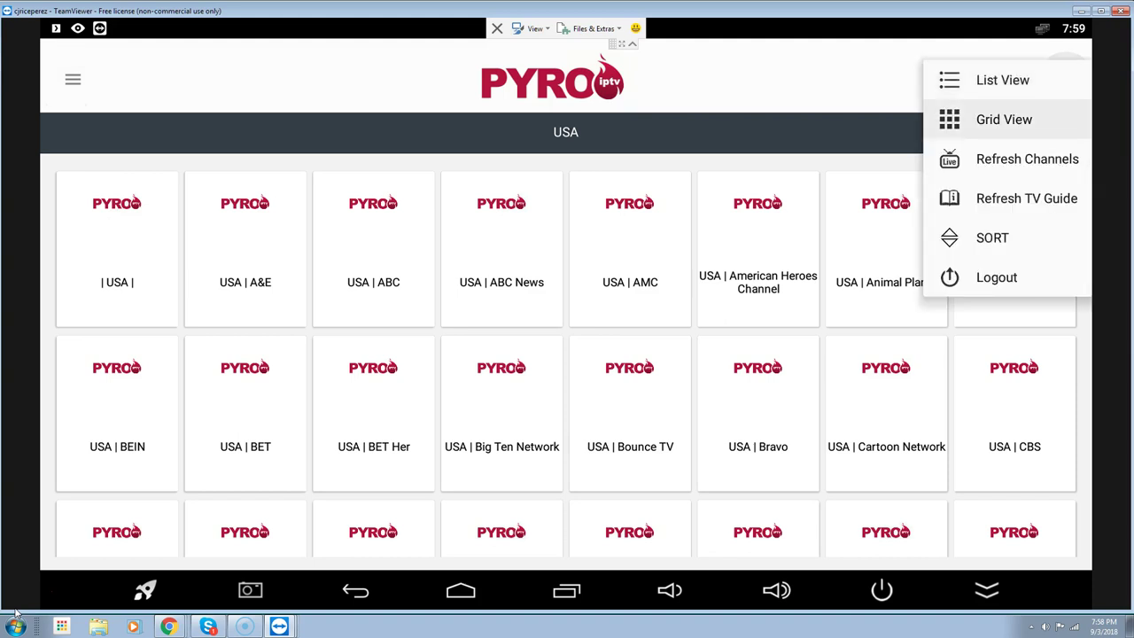
key("Up")
key("Down")
key("Up")
key("Return")
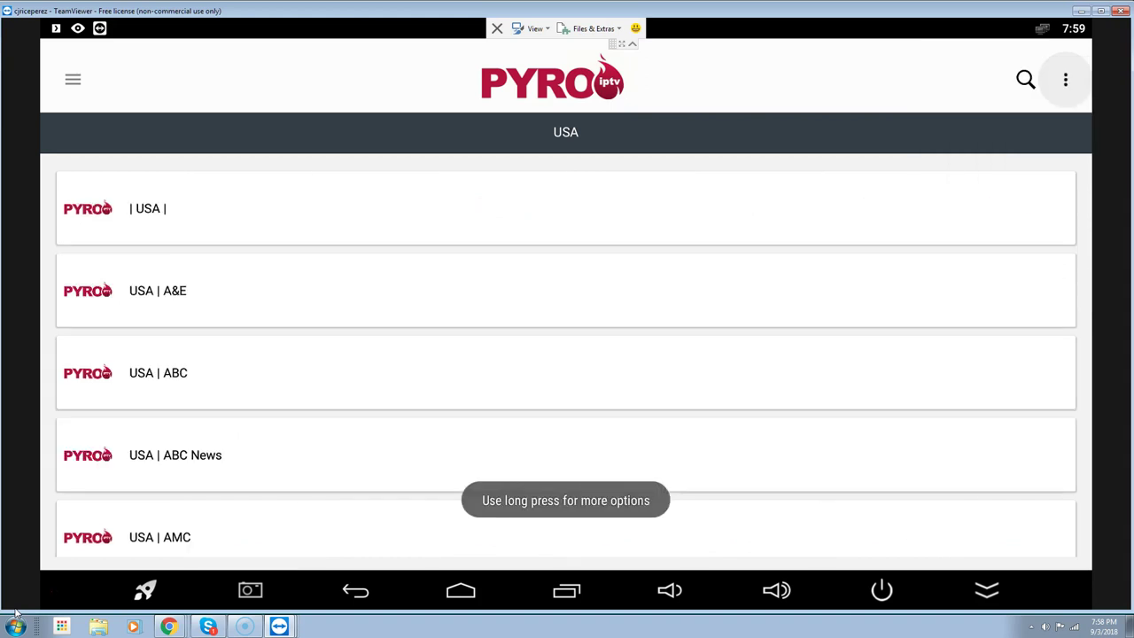
- Switch the USA channels back to Grid View
key("Return")
key("Down")
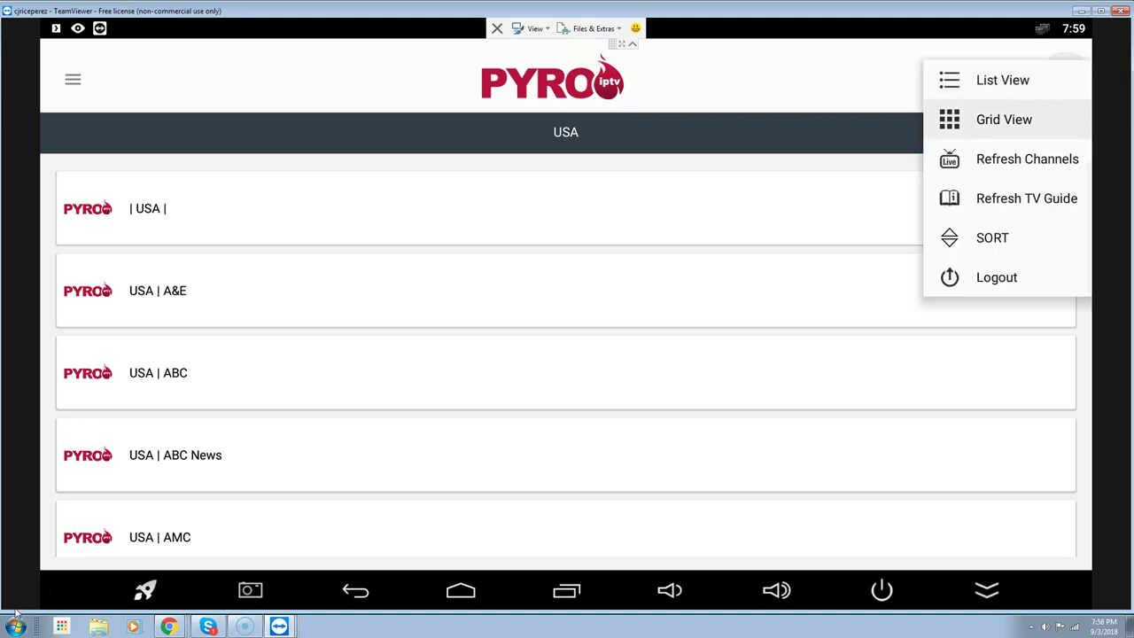
key("Return")
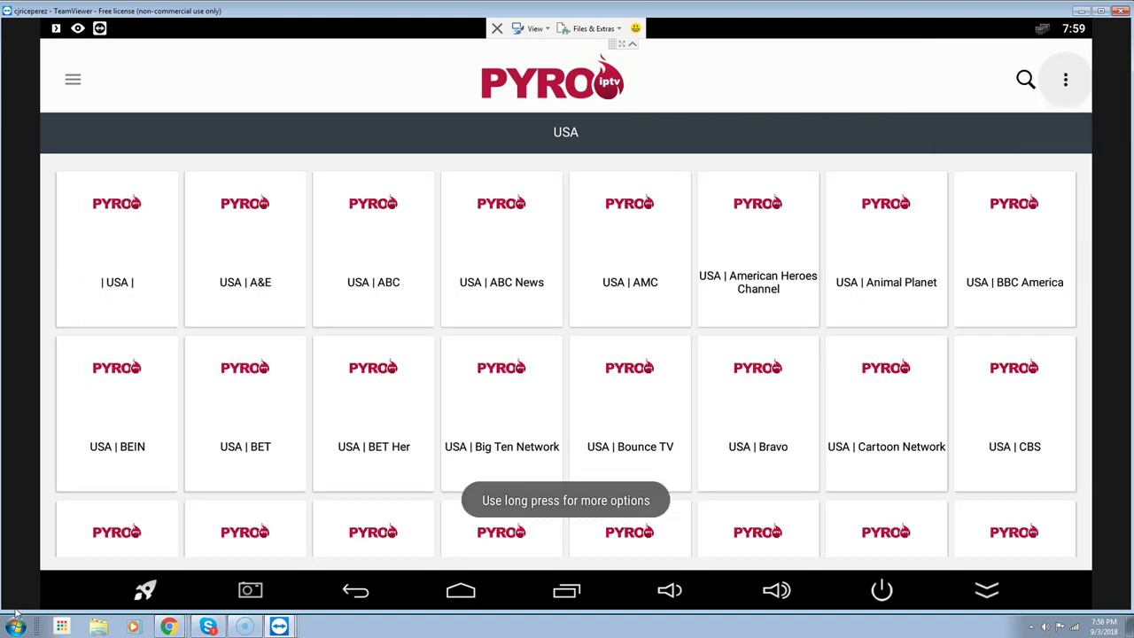
- Request Refresh Channels and move to the YES confirmation
key("Return")
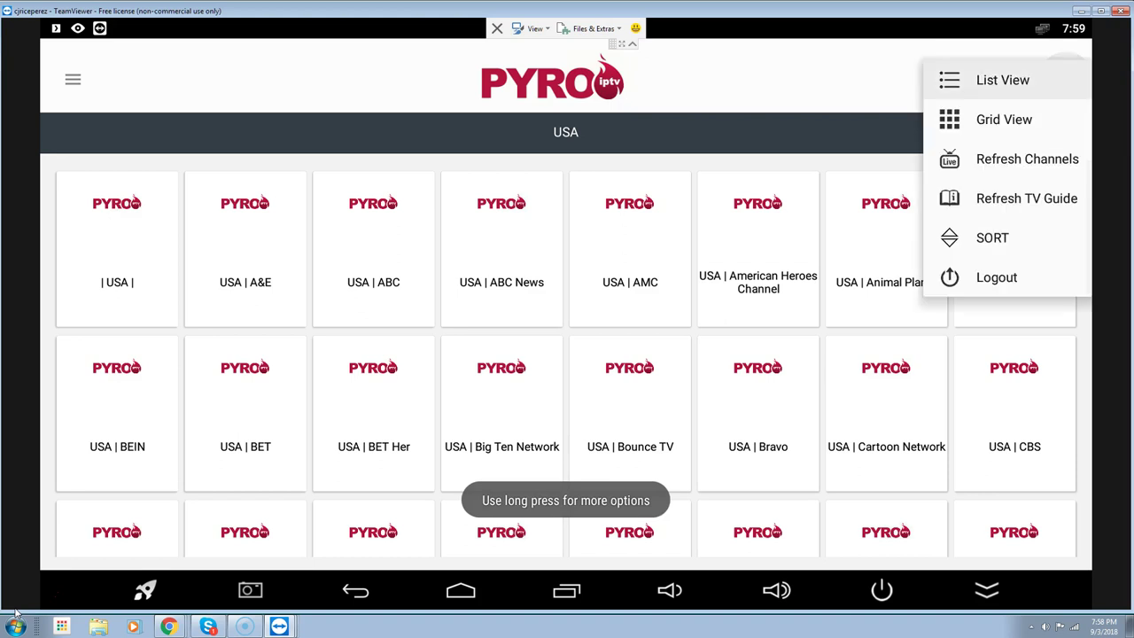
key("Down")
key("Down")
key("Return")
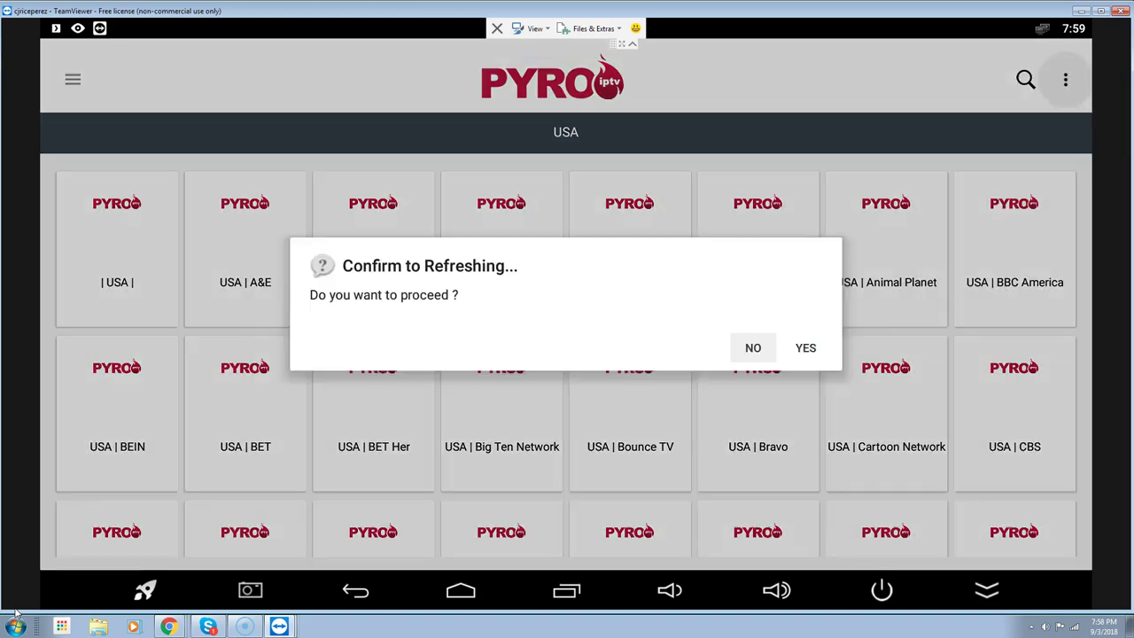
key("Right")
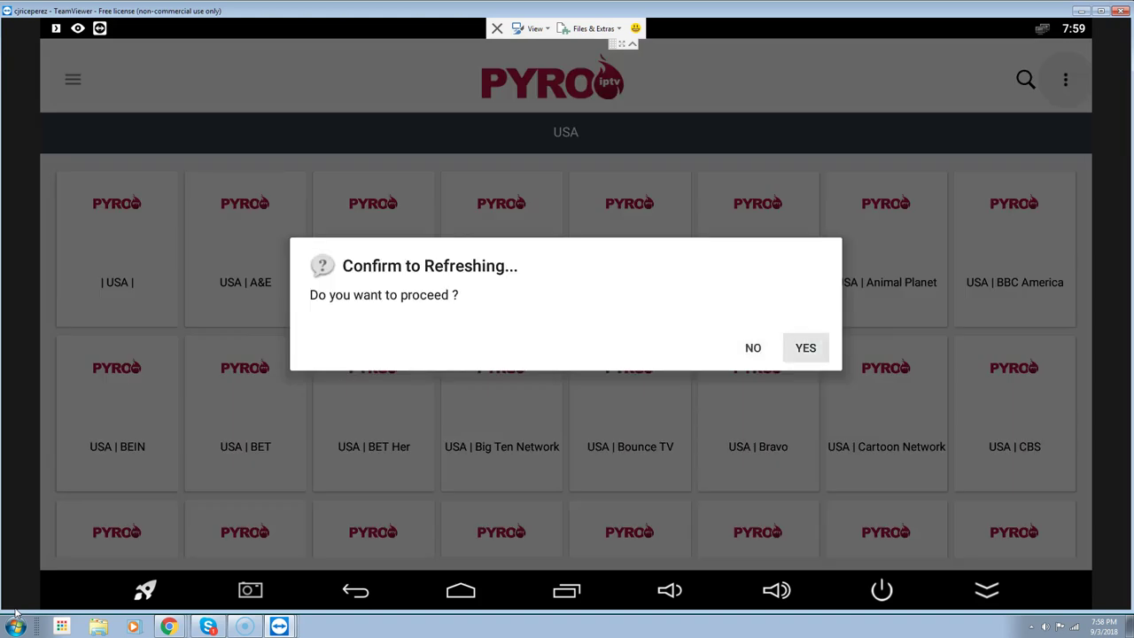
- Confirm YES to refresh the channel list
key("Return")
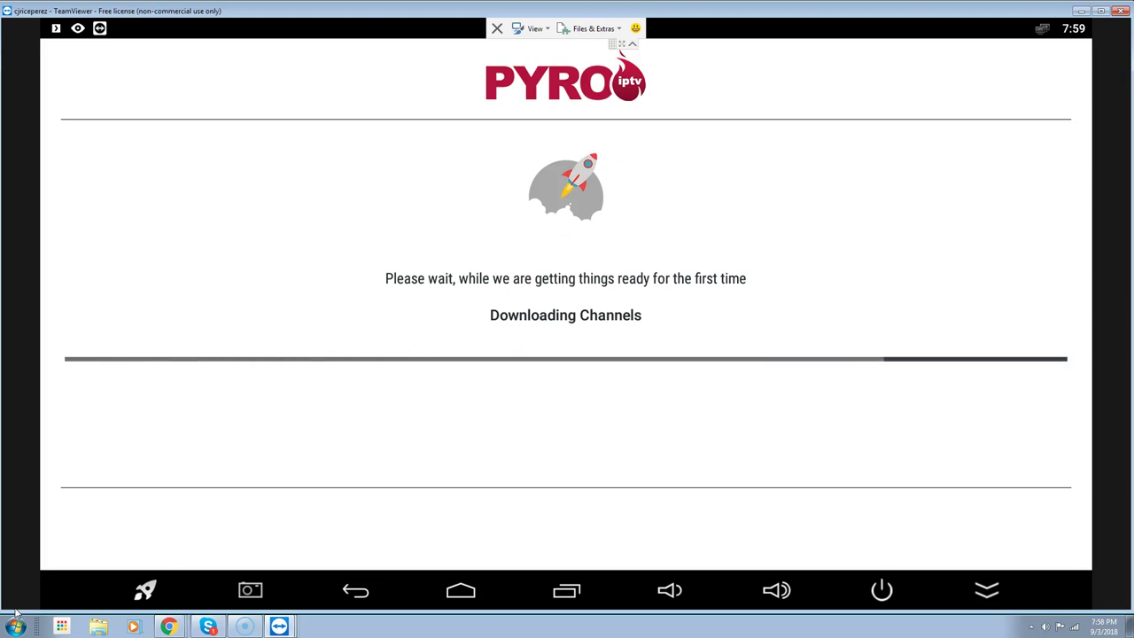
key("Down")
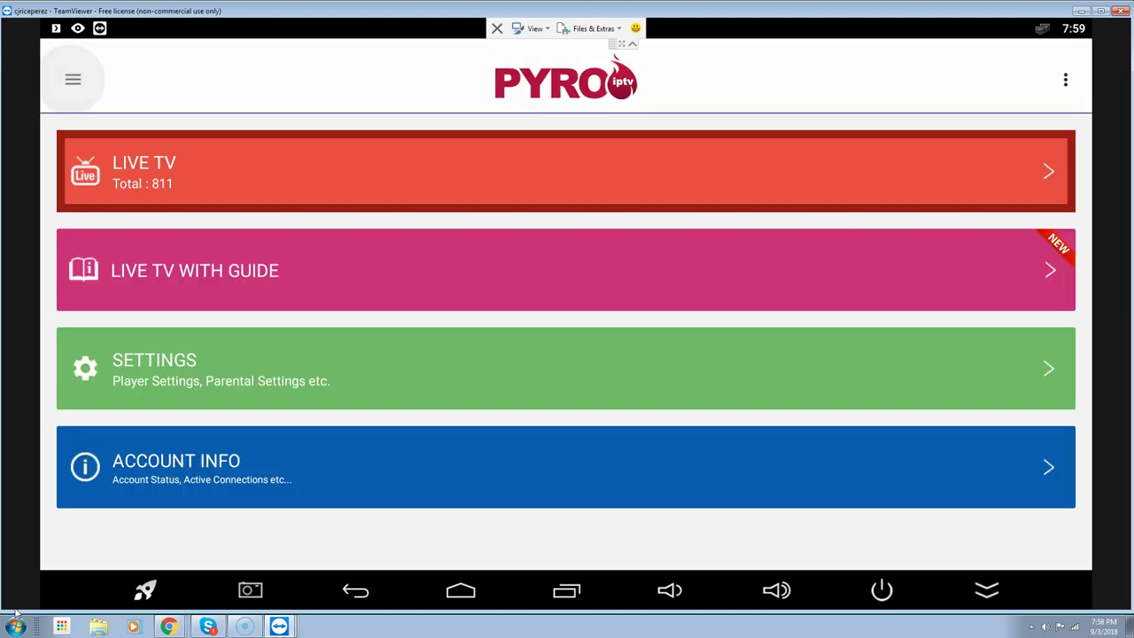
key("Up")
key("Right")
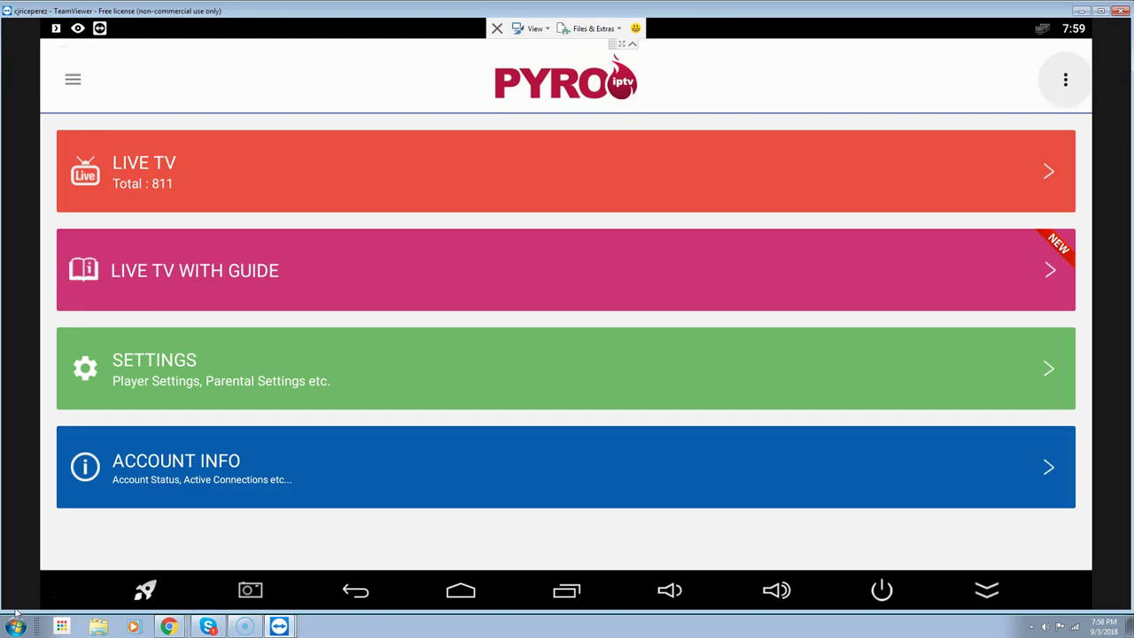
- Refresh the TV guide with YES confirmation, then return to the main menu
key("Return")
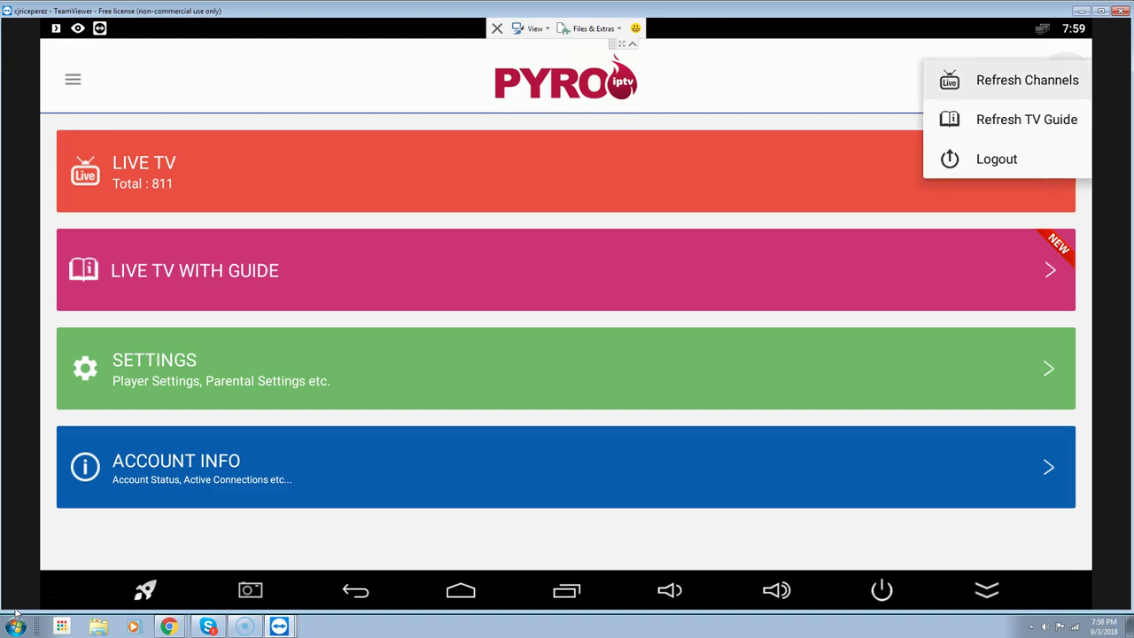
key("Down")
key("Return")
key("Right")
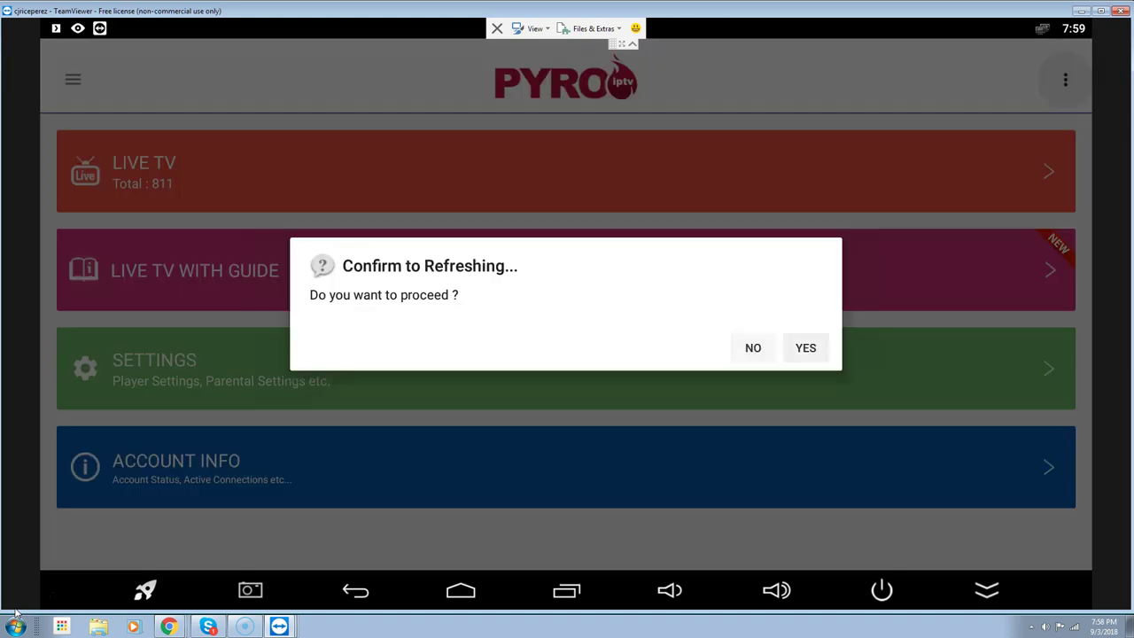
key("Return")
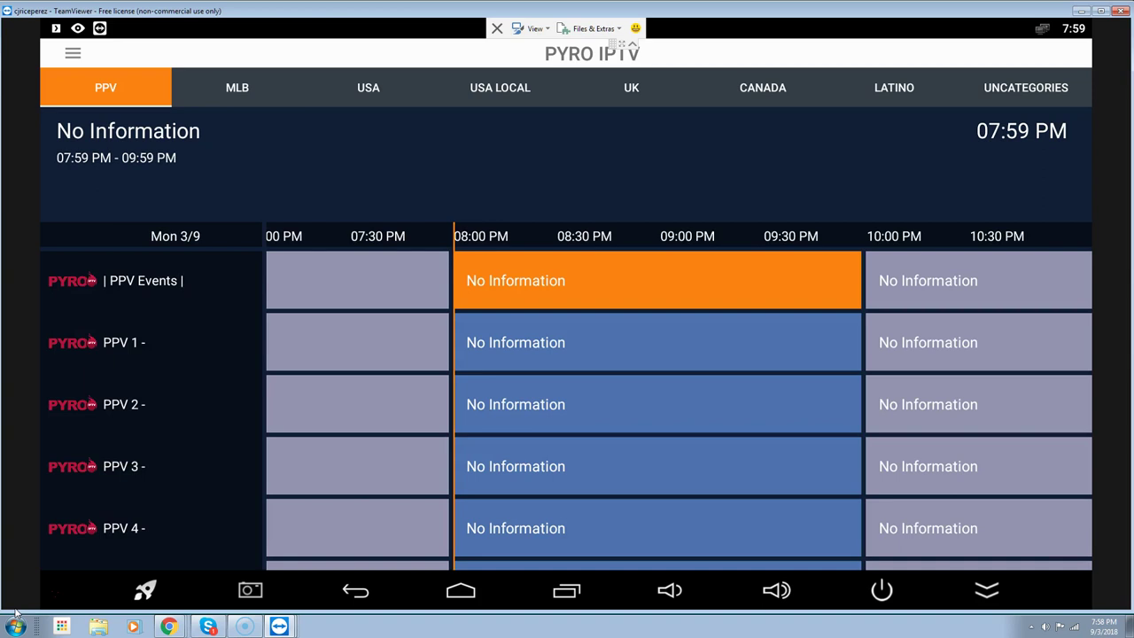
key("Escape")
key("Down")
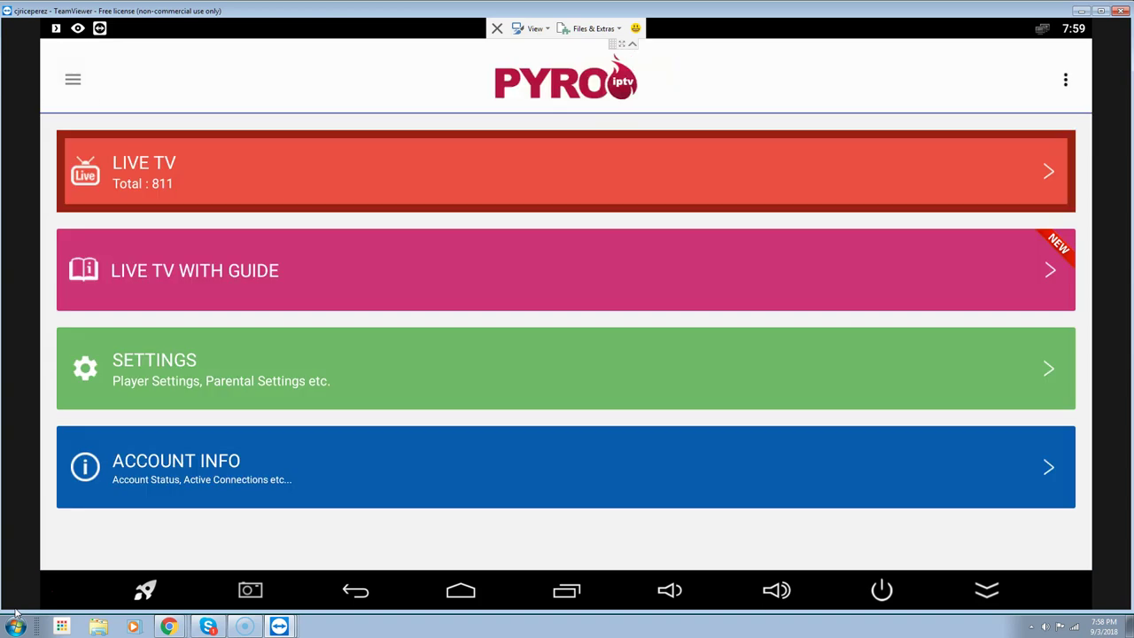
- Open LIVE TV and select the USA category
key("Return")
key("Down")
key("Down")
key("Down")
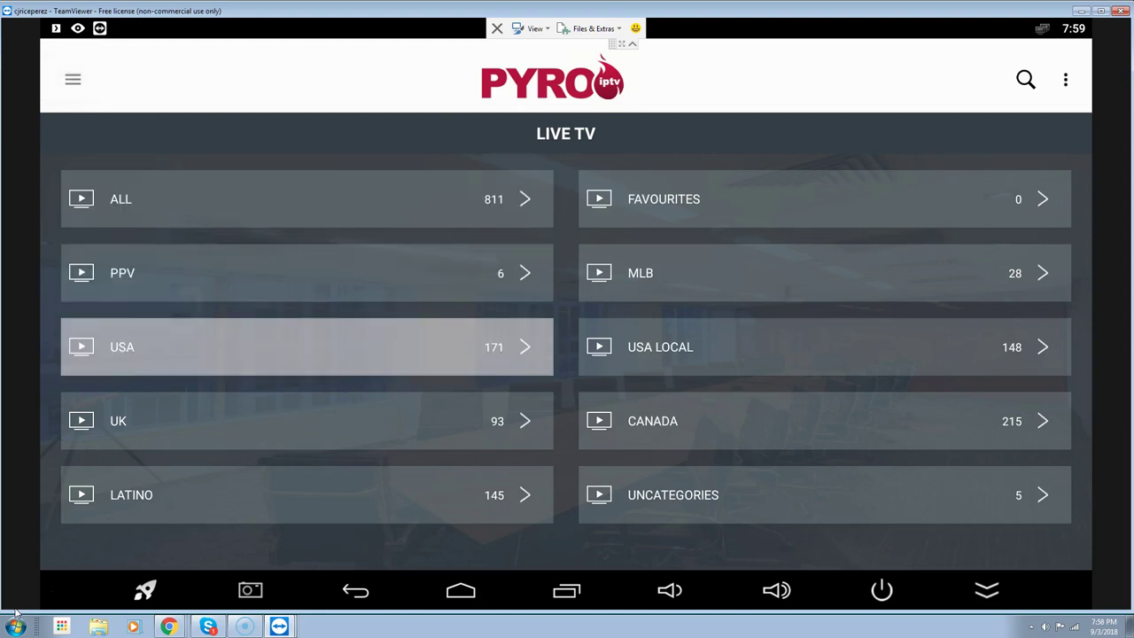
key("Up")
key("Up")
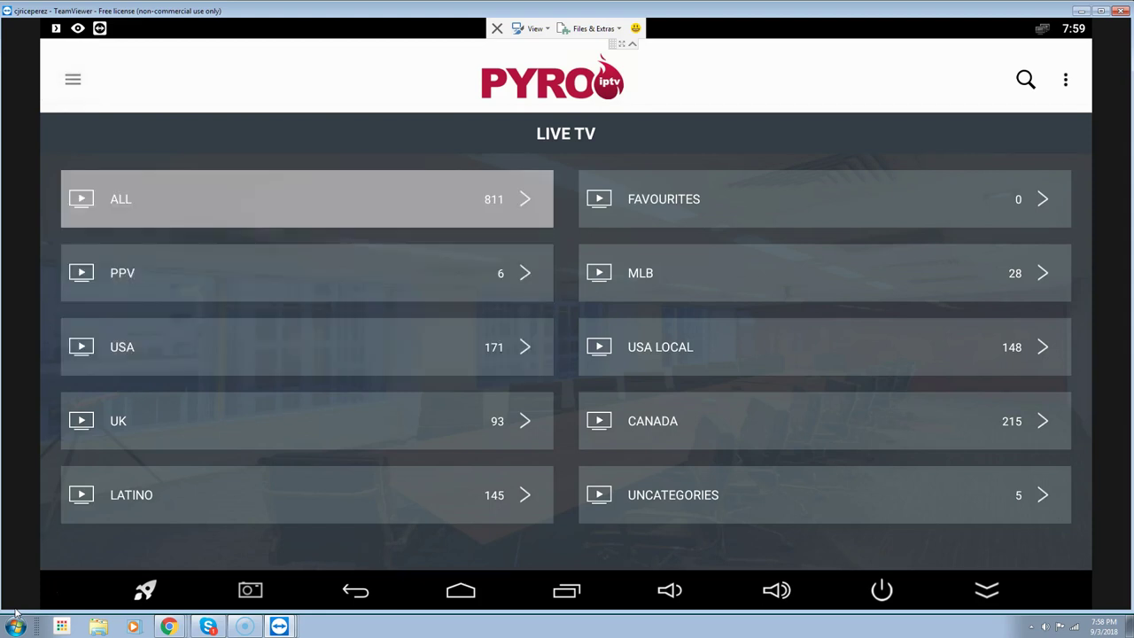
key("Down")
key("Down")
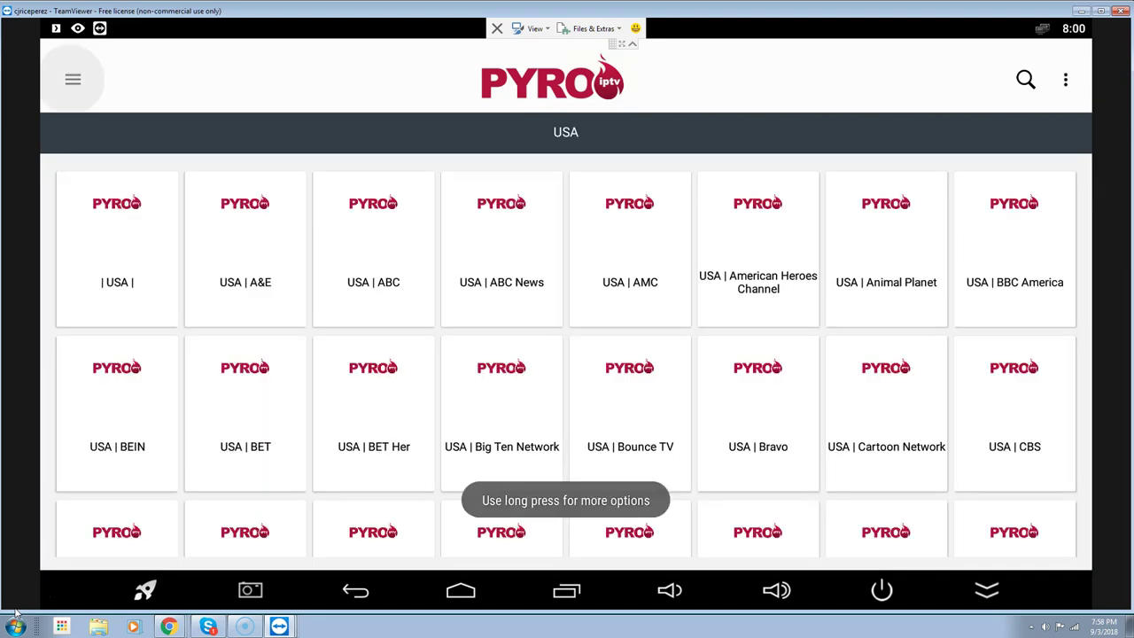
- Play USA | CNN, then back out to the Live TV category list
key("Down")
key("Down")
key("Right")
key("Right")
key("Right")
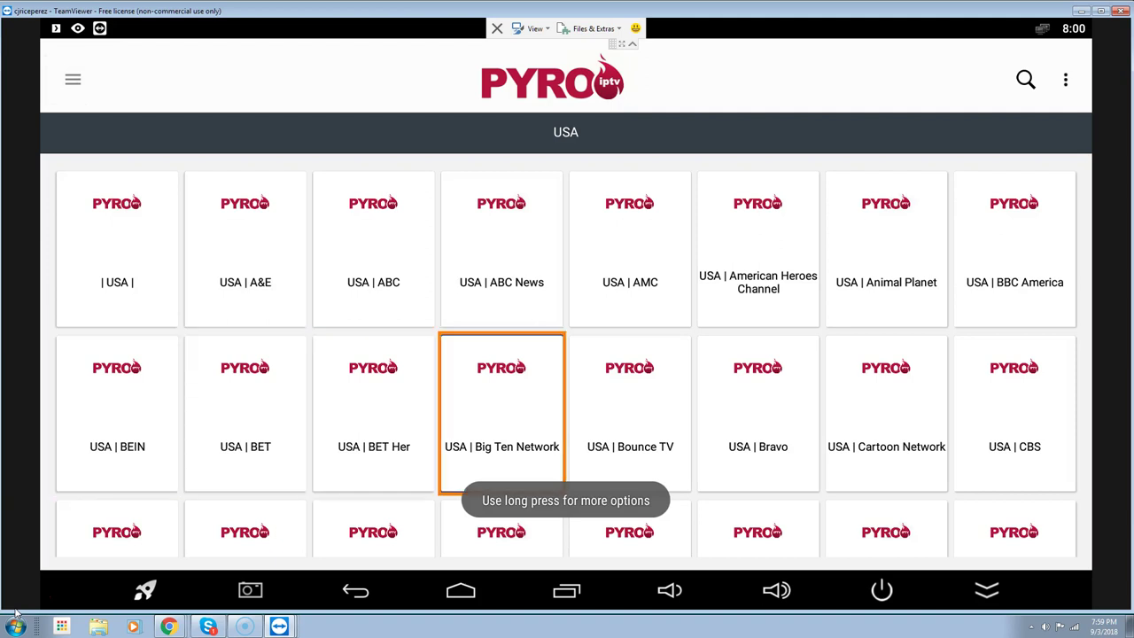
key("Down")
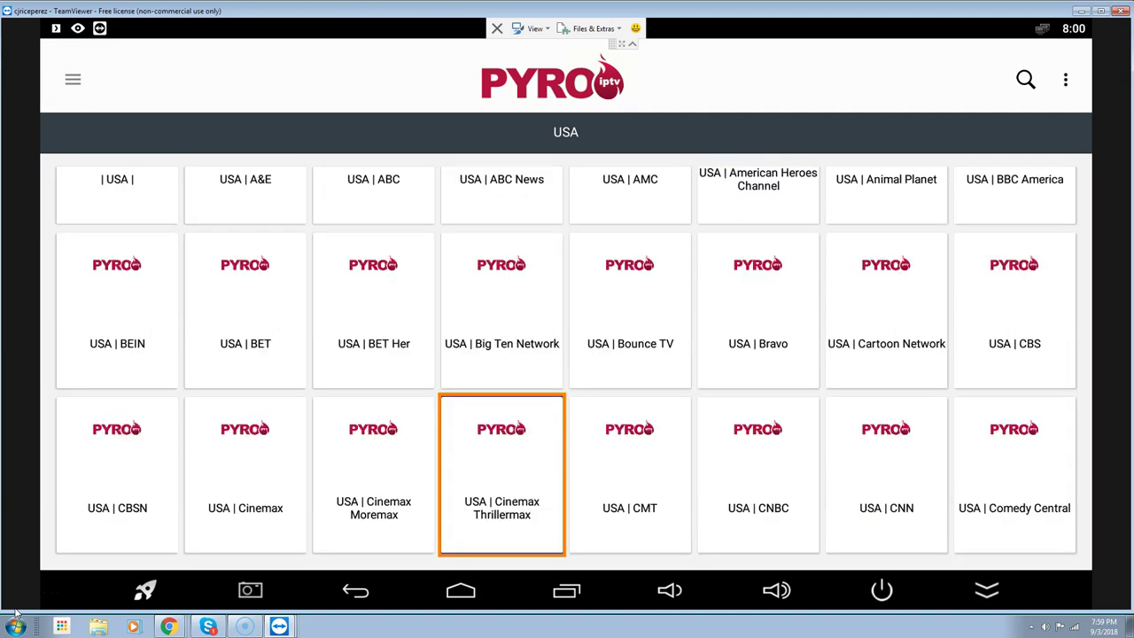
key("Right")
key("Right")
key("Right")
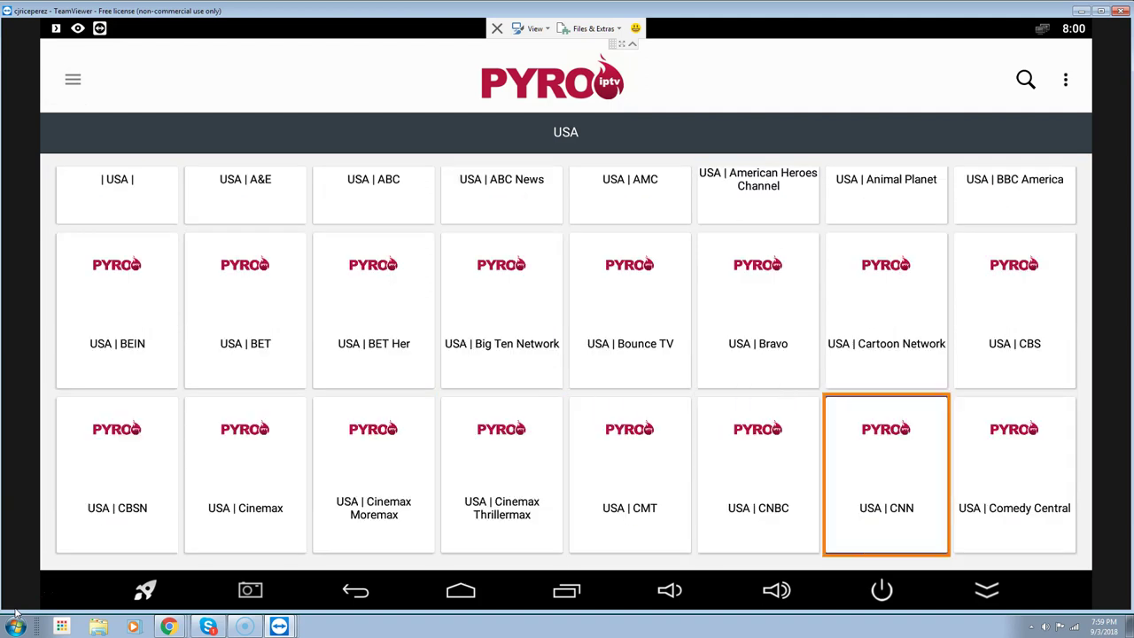
key("Return")
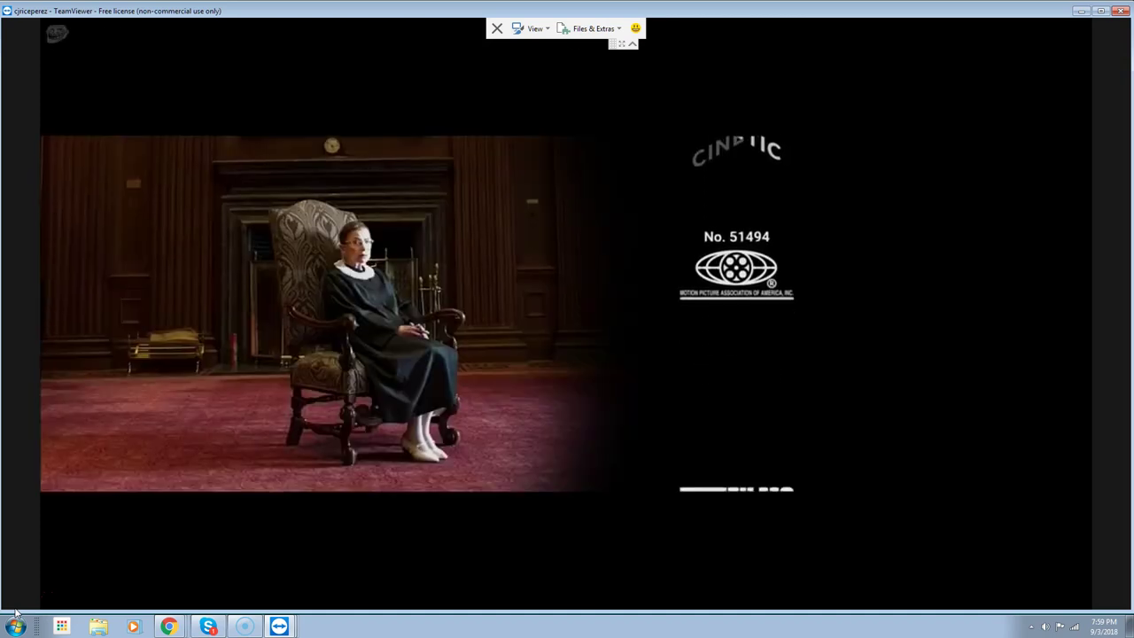
key("Escape")
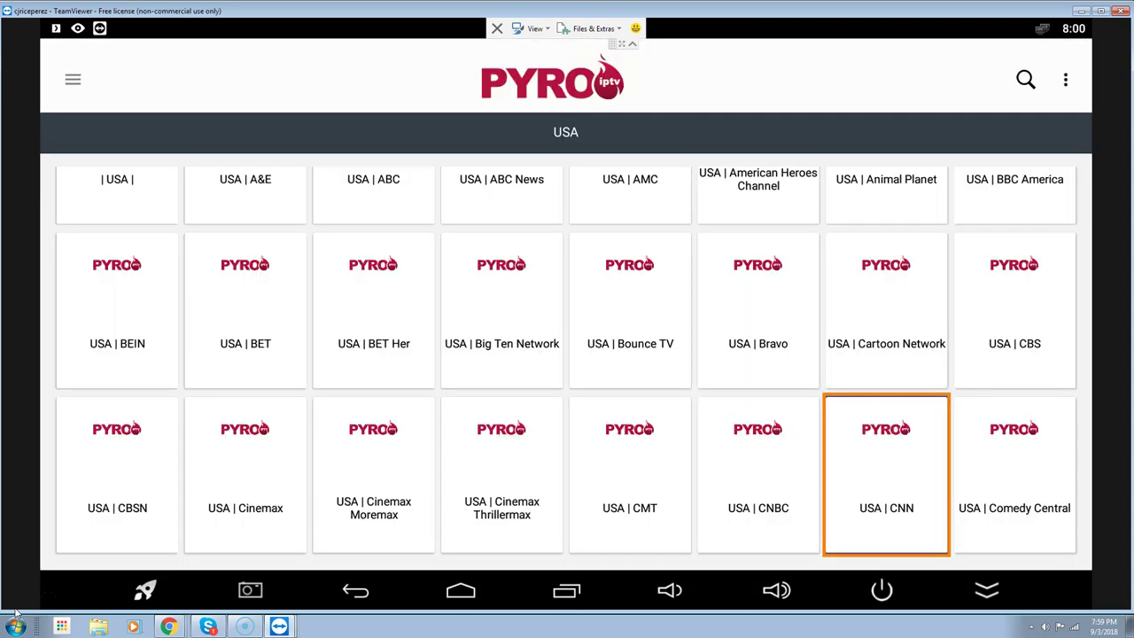
key("Escape")
- Move down the categories to USA and browse across its channel tiles
key("Down")
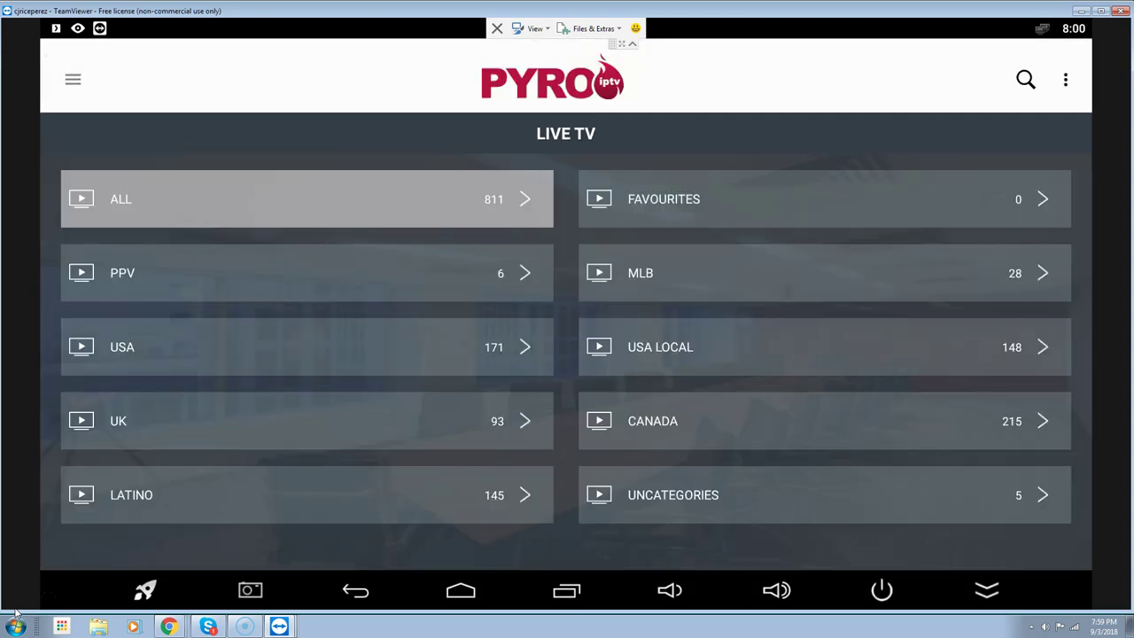
key("Down")
key("Down")
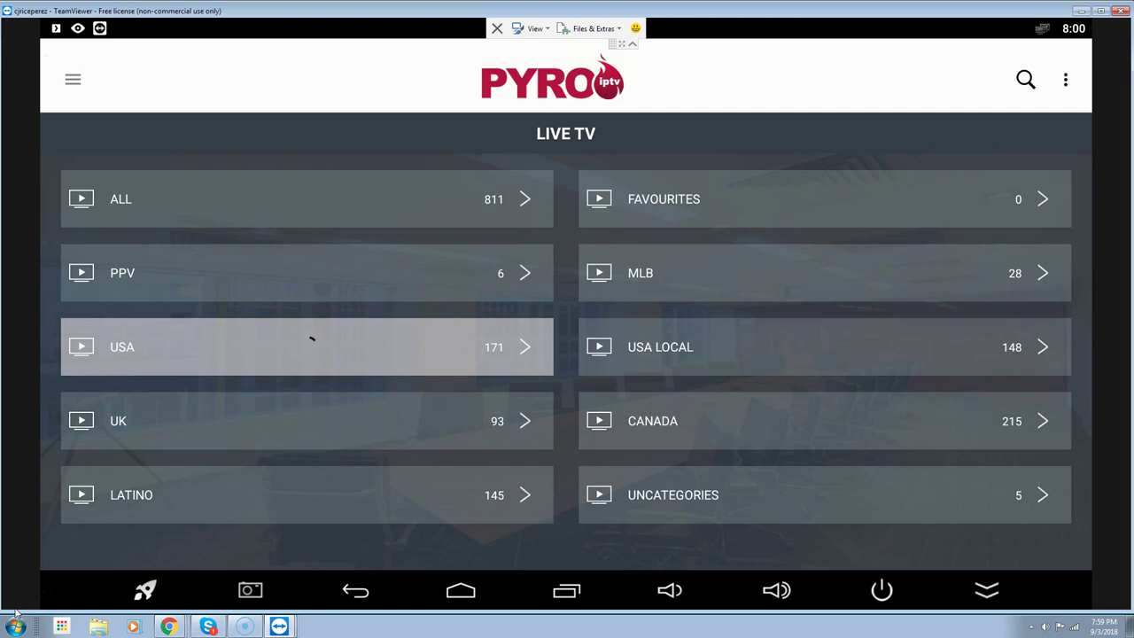
key("Down")
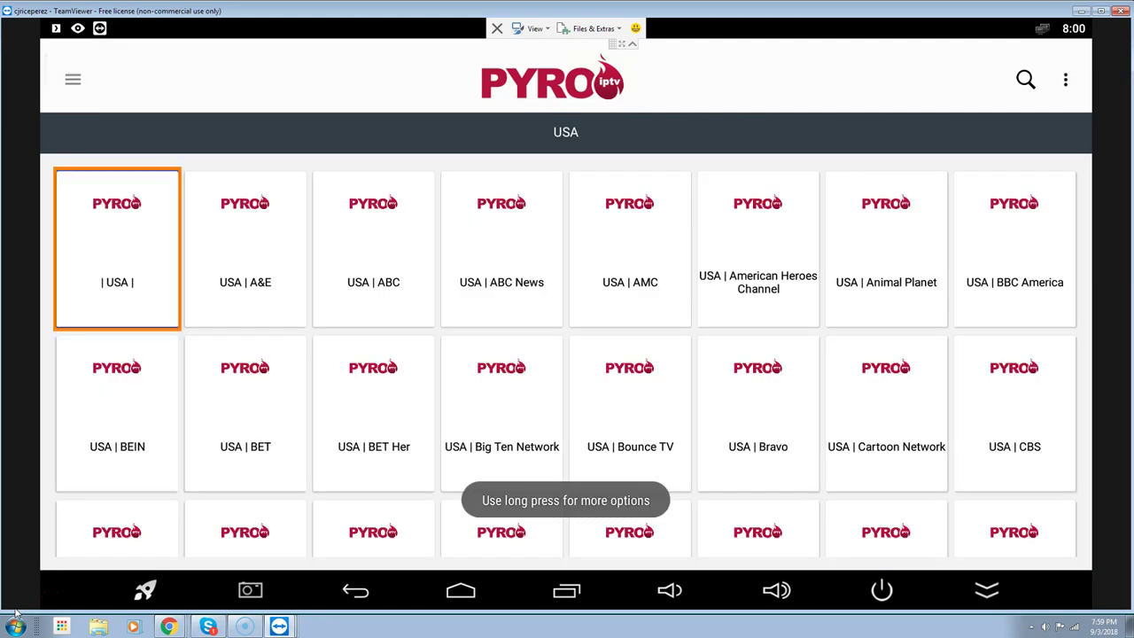
key("Down")
key("Right")
key("Right")
key("Right")
key("Right")
key("Right")
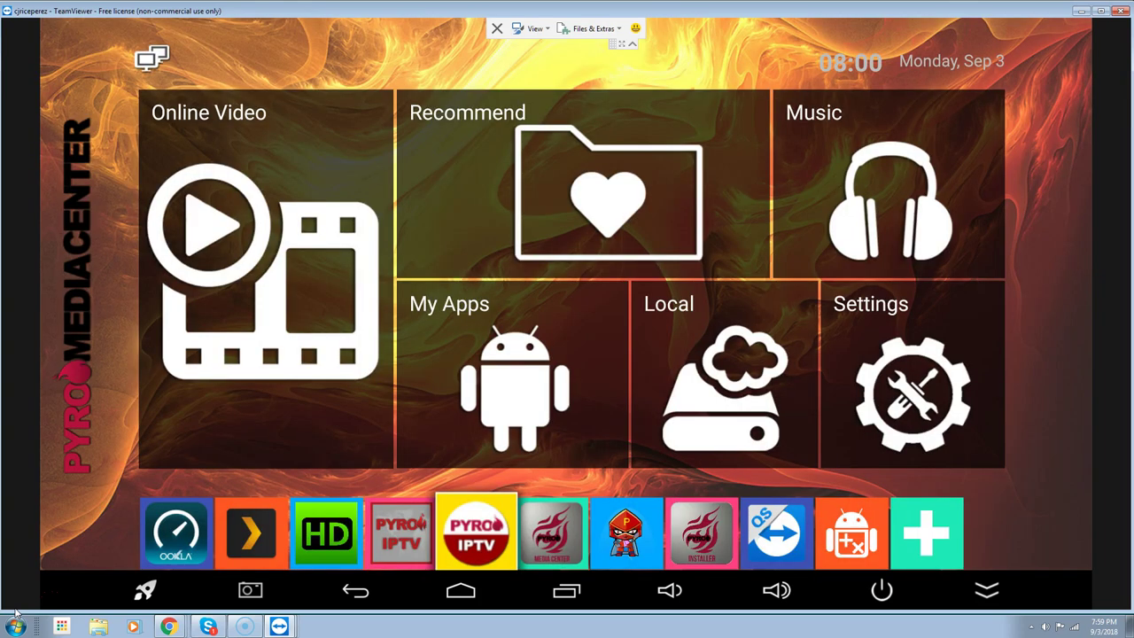
- Select the Media Center icon in the dock to launch the Kodi build
key("Right")
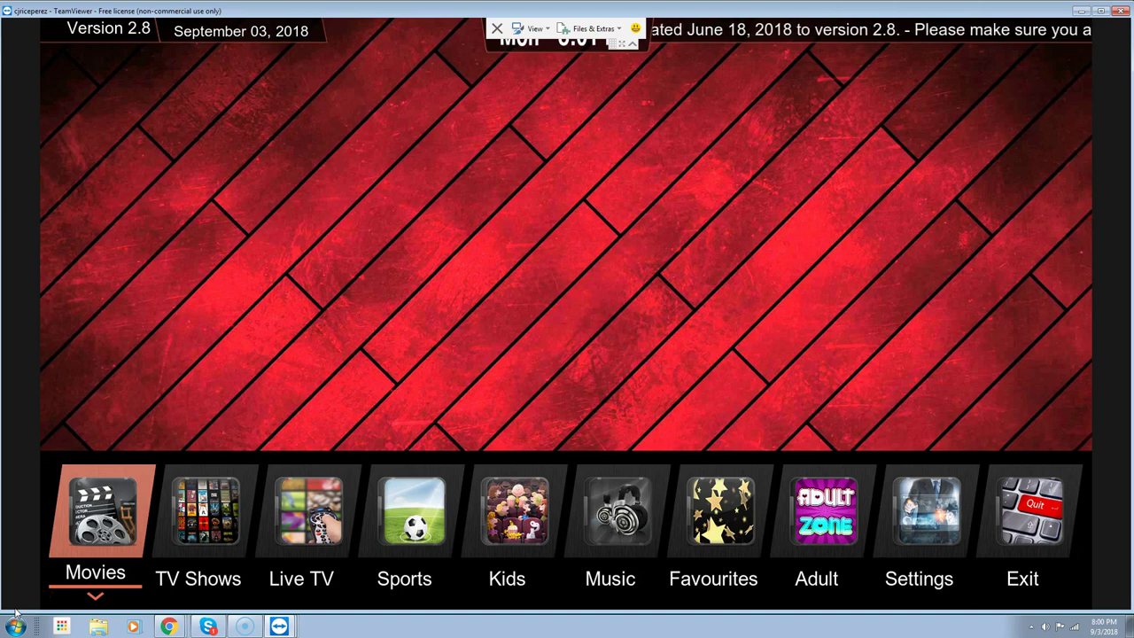
- Expand TV Shows and browse its addons: Chappa'ai, Placenta, Atriox and Exodus
key("Right")
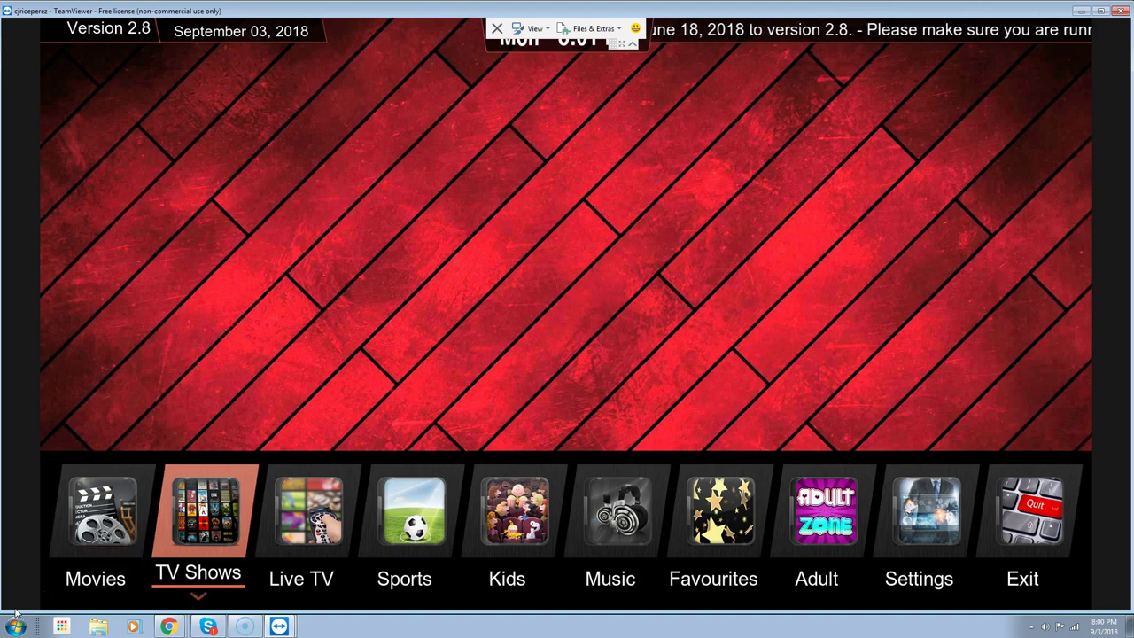
key("Down")
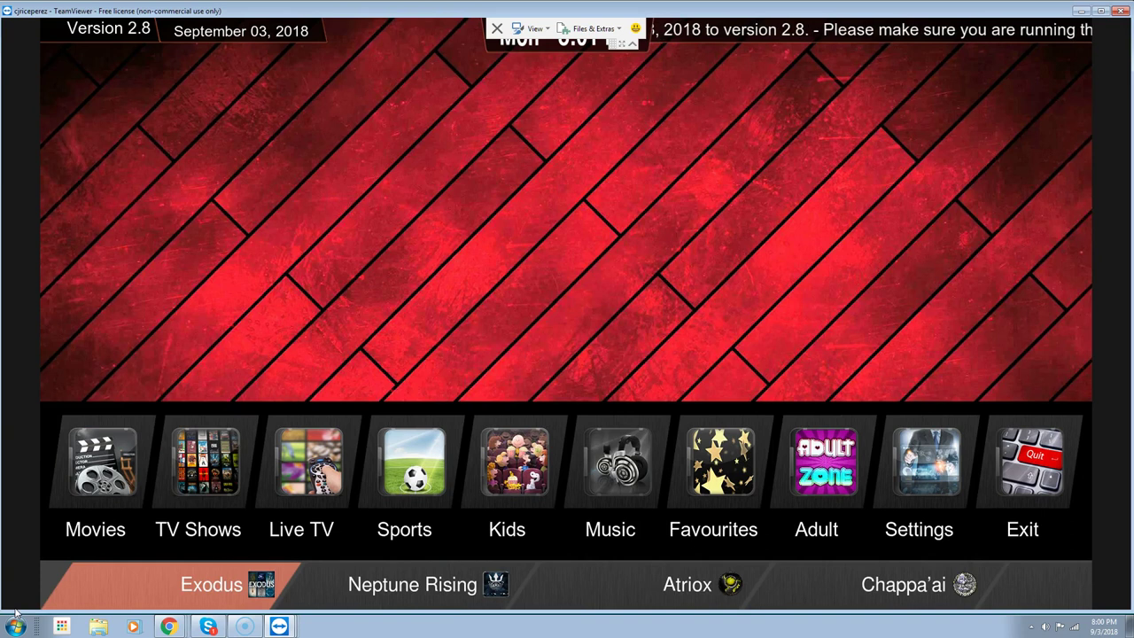
key("Left")
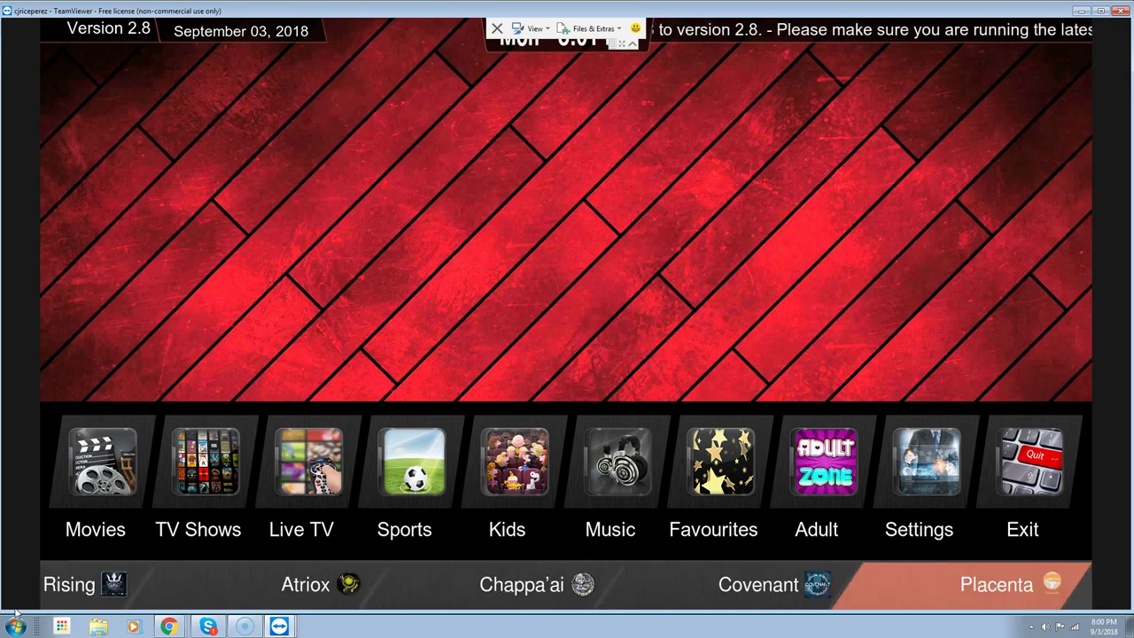
key("Left")
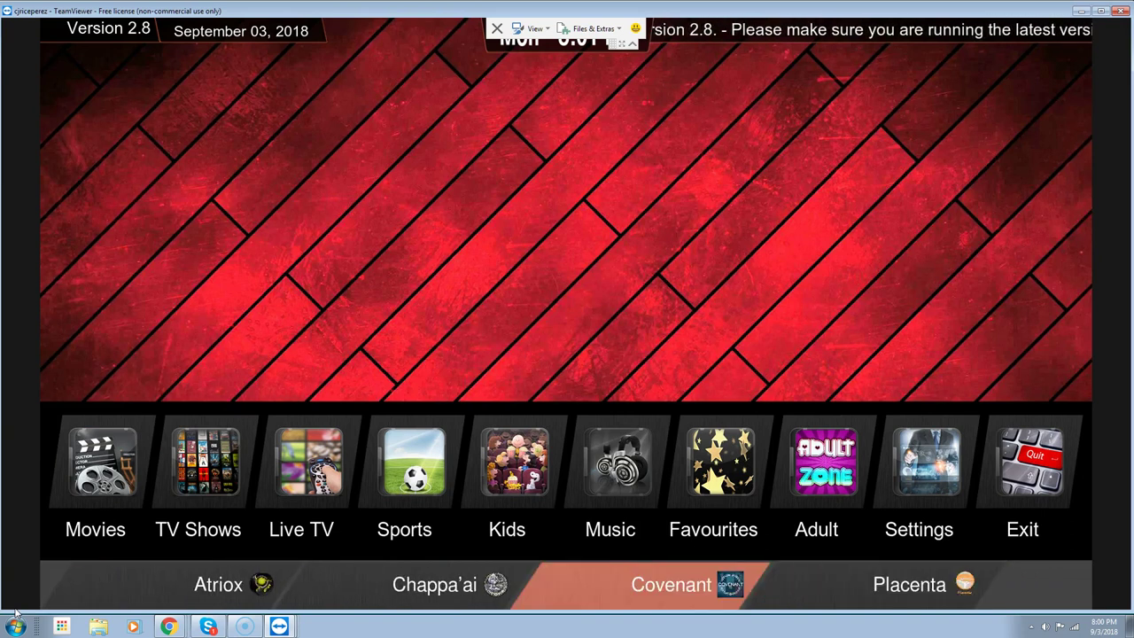
key("Right")
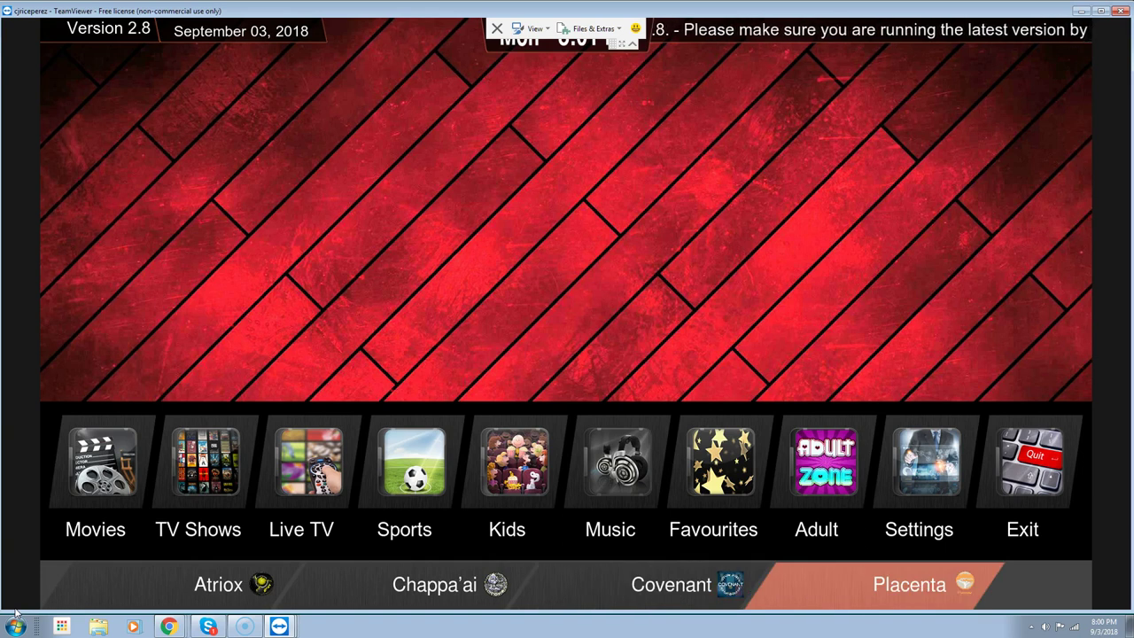
key("Left")
key("Left")
key("Left")
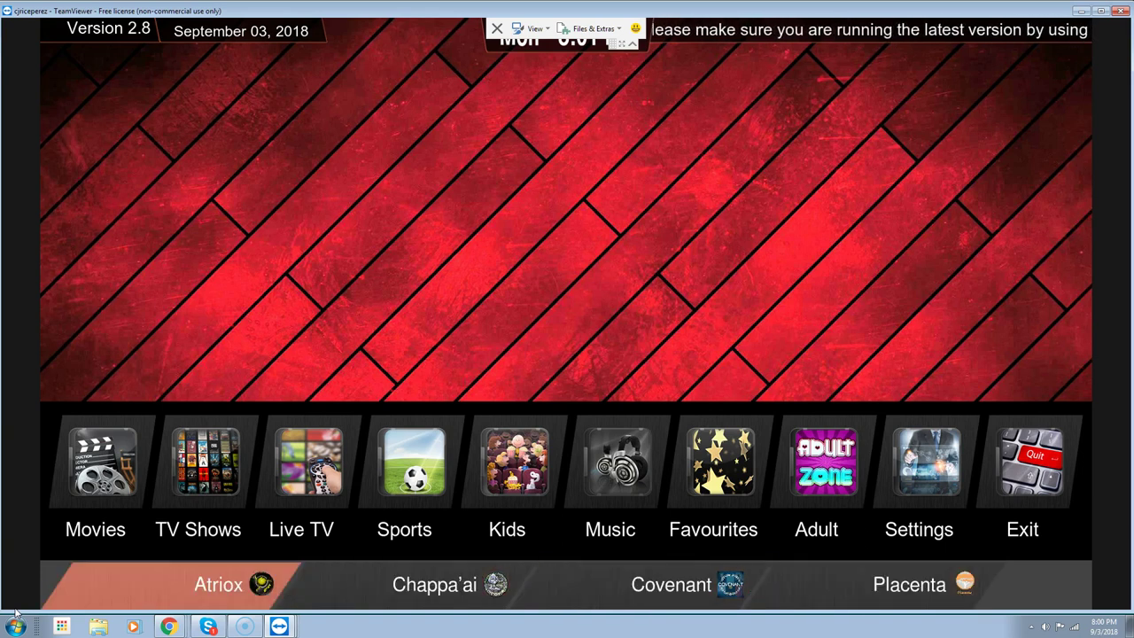
key("Left")
key("Left")
key("Right")
key("Right")
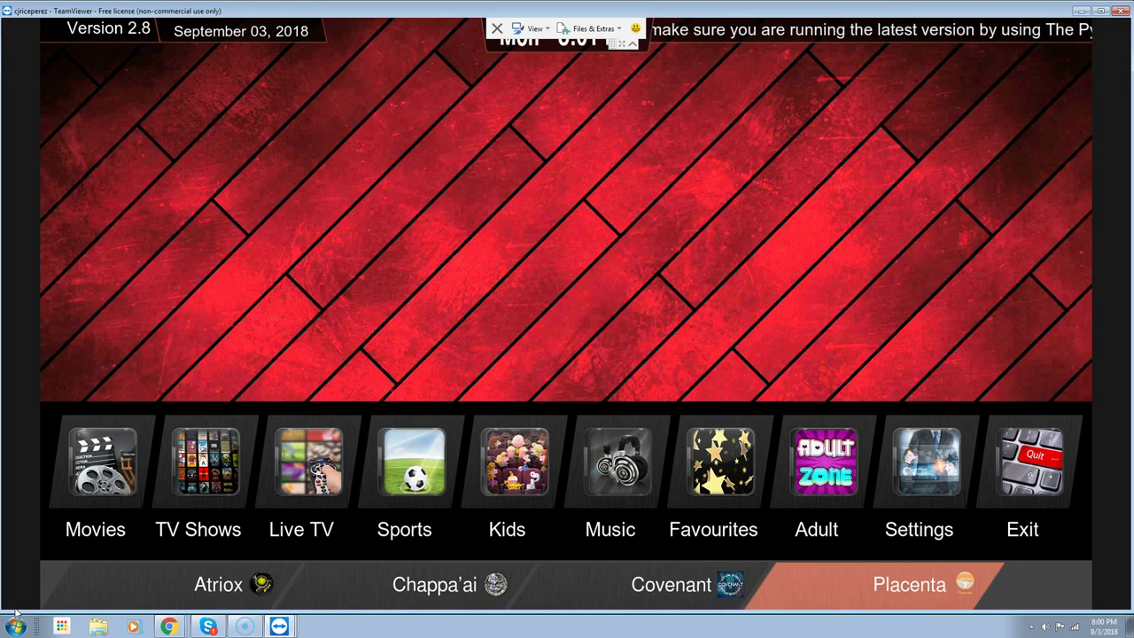
key("Right")
key("Right")
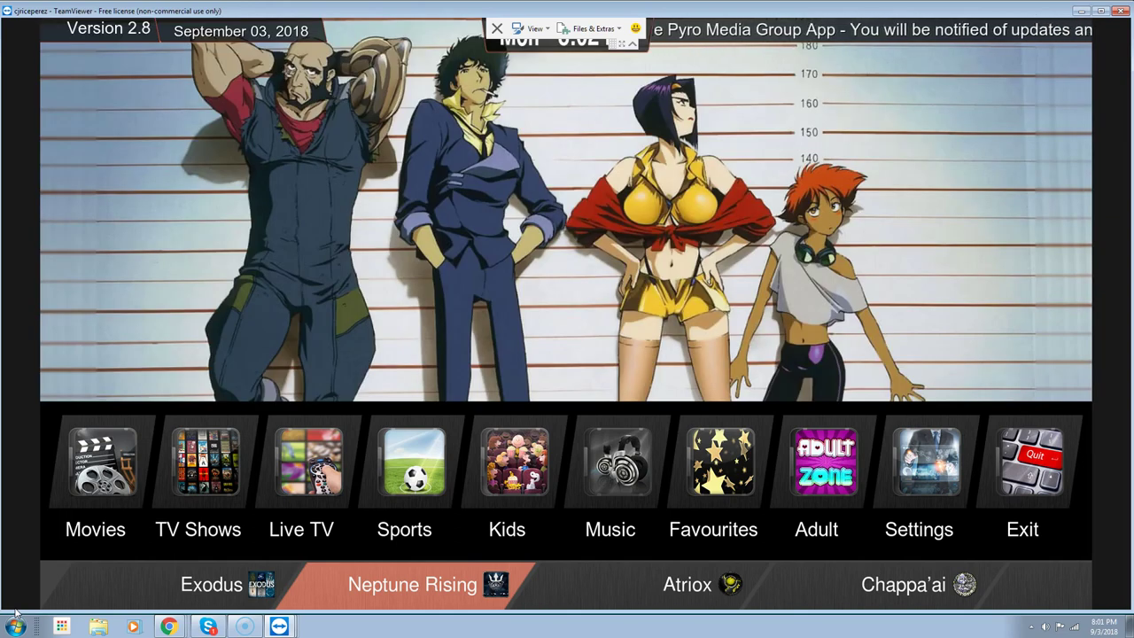
- Return the highlight to Exodus and reach its 03 September New Episodes calendar
key("Left")
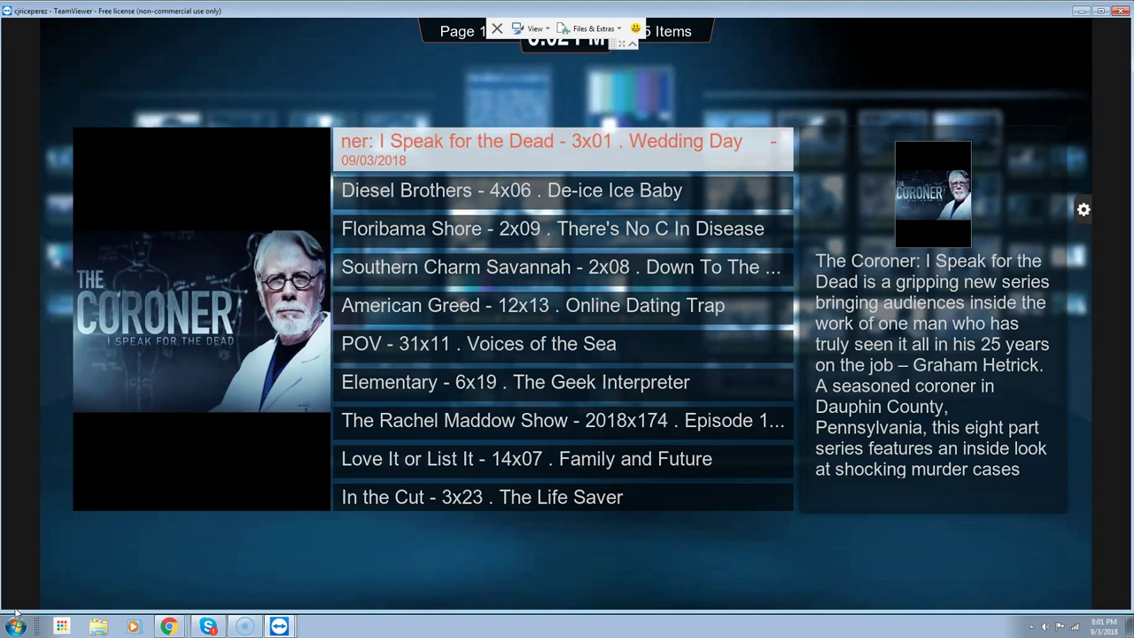
- Scroll to Salvation 2x11 'Celebration Day' and scrape its 69 sources
key("Page_Down")
key("Page_Down")
key("Page_Down")
key("Up")
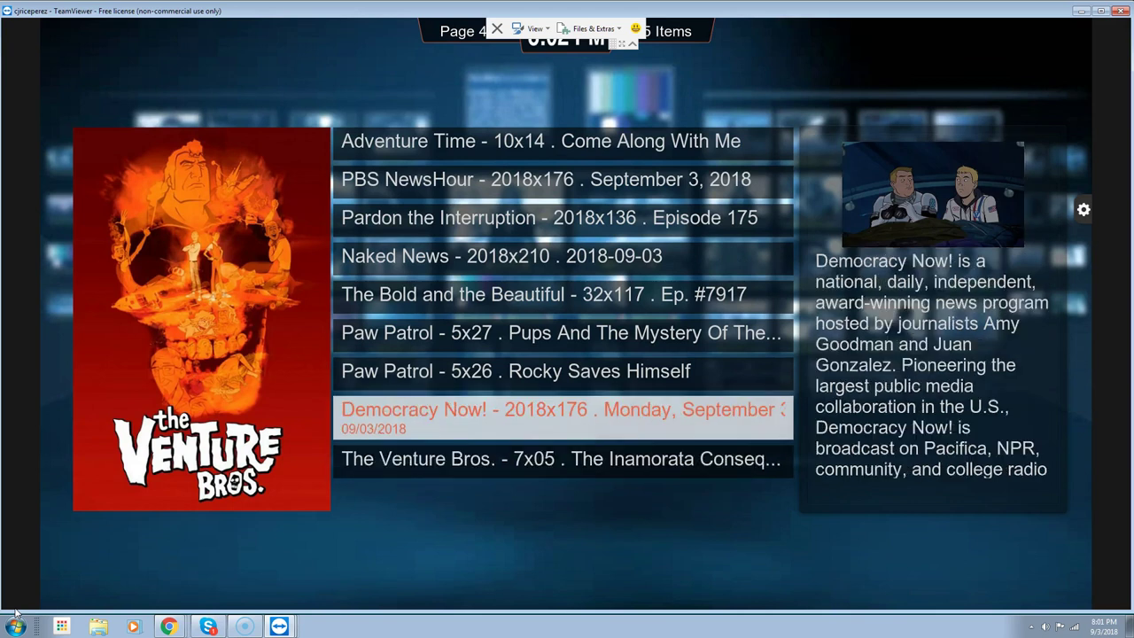
key("Up")
key("Up")
key("Up")
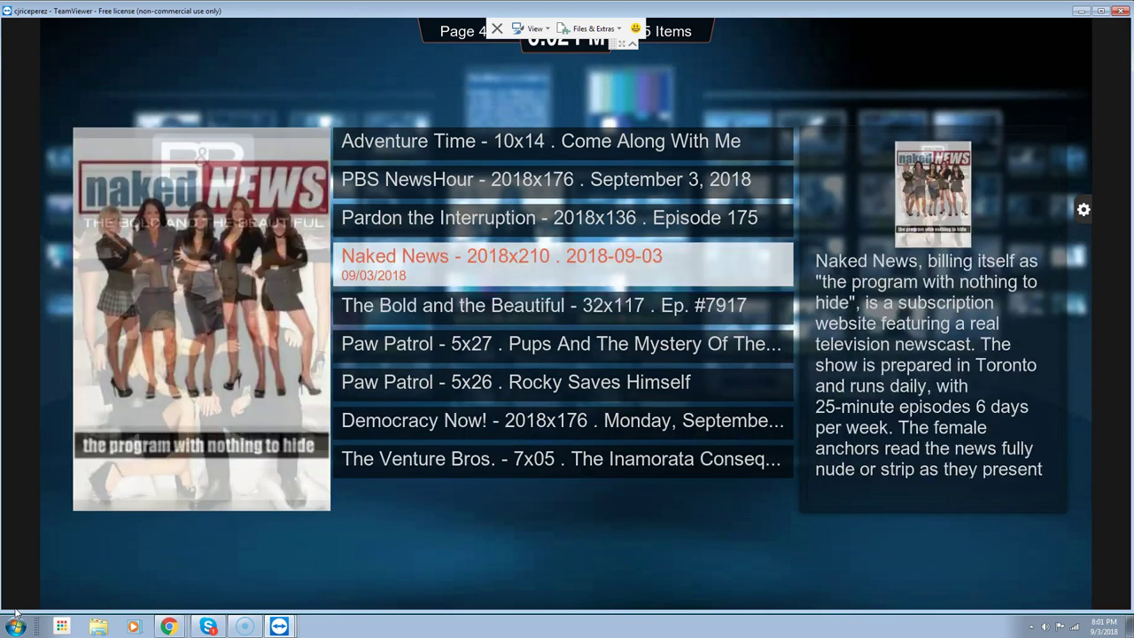
key("Up")
key("Up")
key("Up")
key("Up")
key("Up")
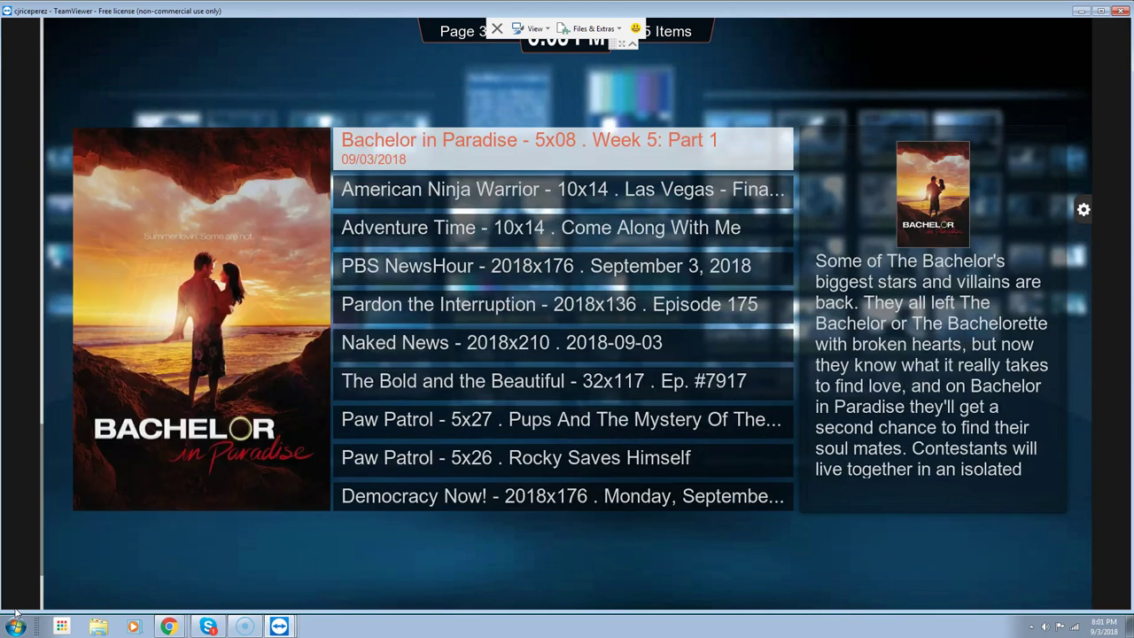
key("Up")
key("Up")
key("Up")
key("Up")
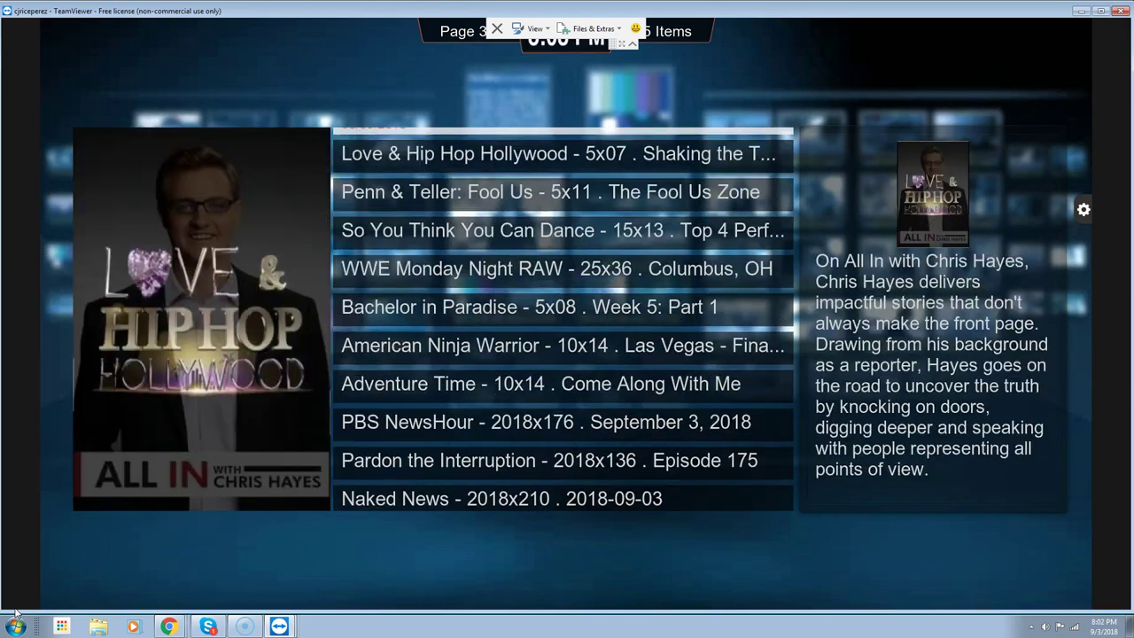
key("Up")
key("Up")
key("Up")
key("Up")
key("Down")
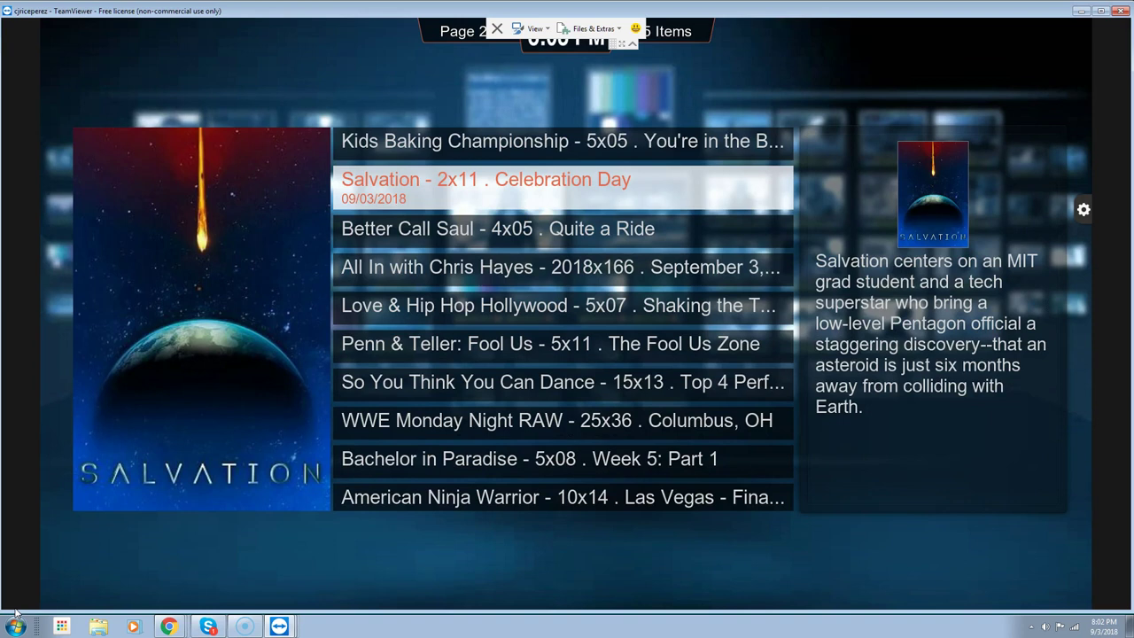
key("Return")
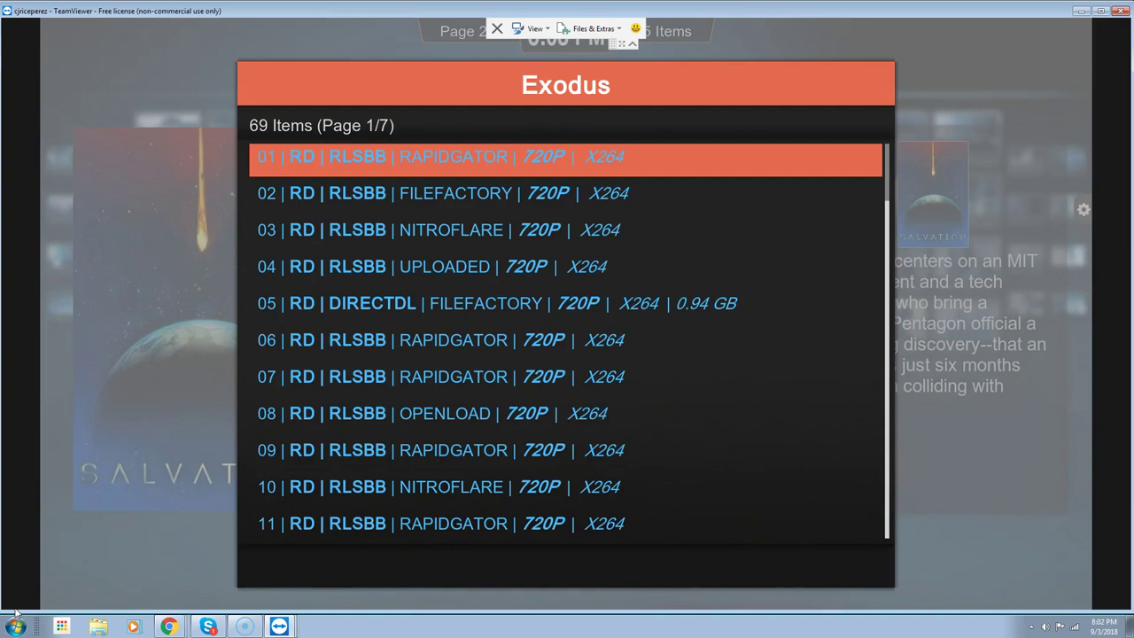
- Browse Salvation's Real-Debrid and free sources, then play the RD RLSBB RAPIDGATOR 720P link
key("Down")
key("Down")
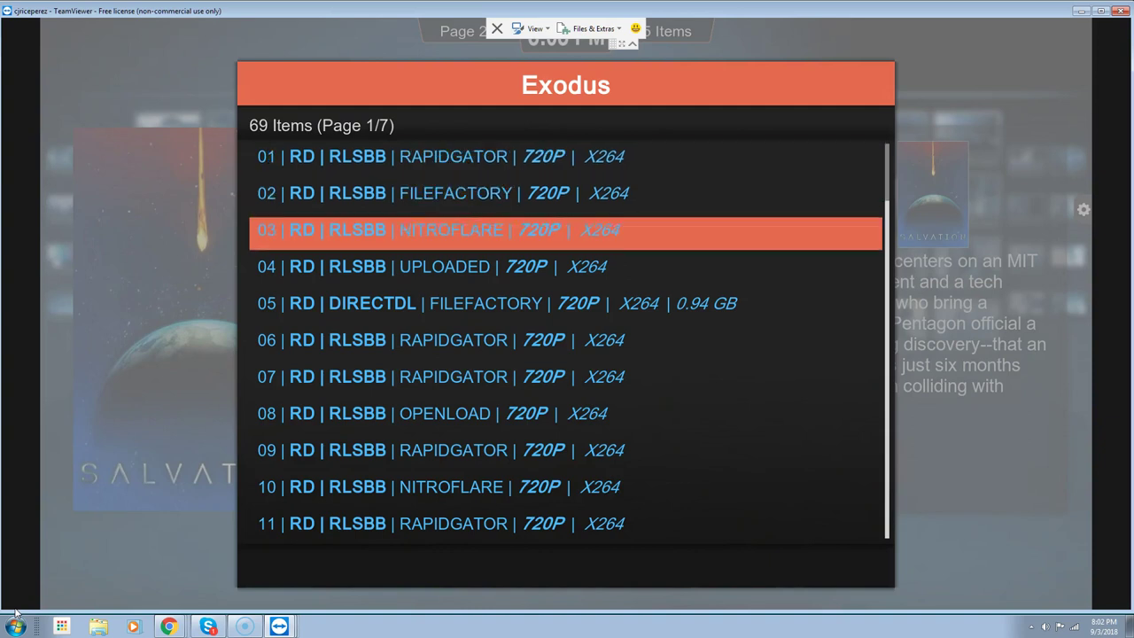
key("Down")
key("Down")
key("Down")
key("Down")
key("Down")
key("Down")
key("Down")
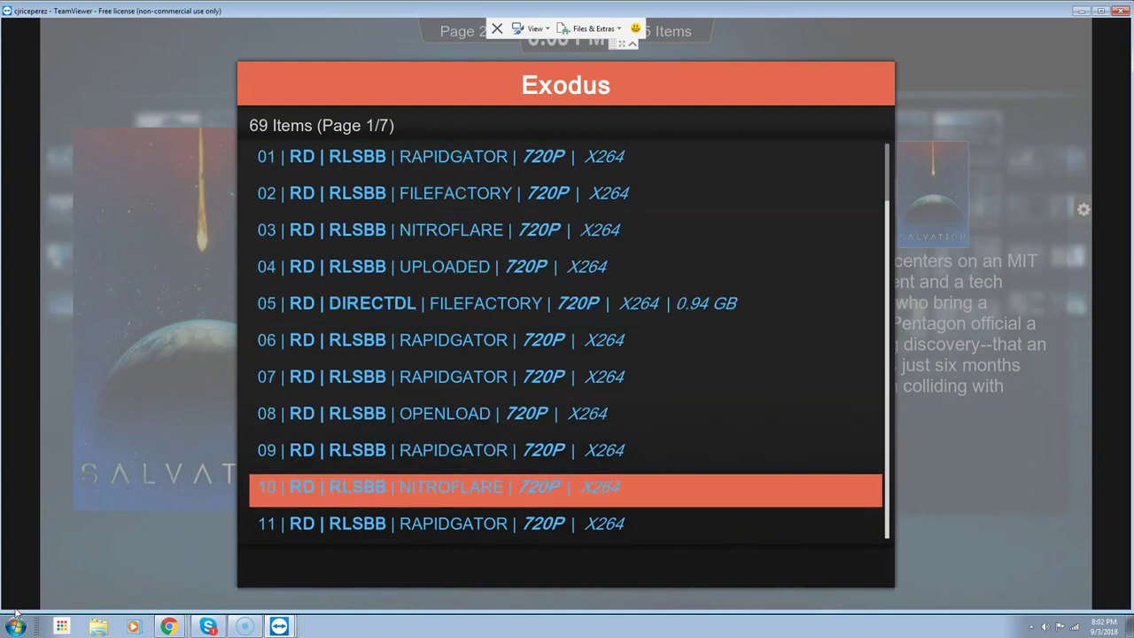
key("Down")
key("Down")
key("Down")
key("Down")
key("Down")
key("Up")
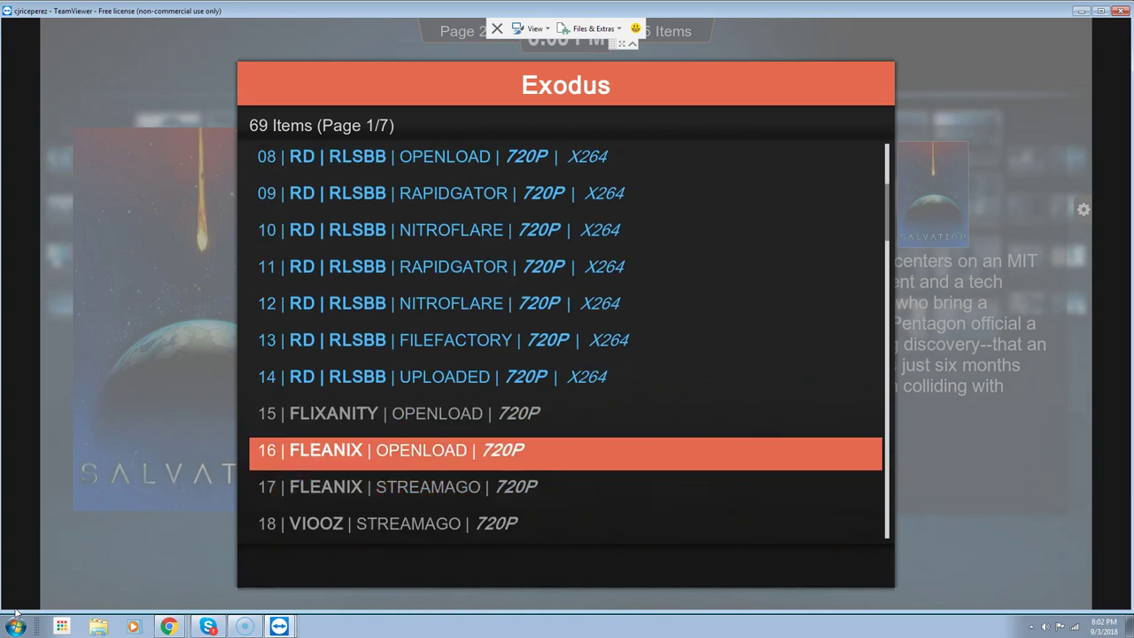
key("Up")
key("Up")
key("Down")
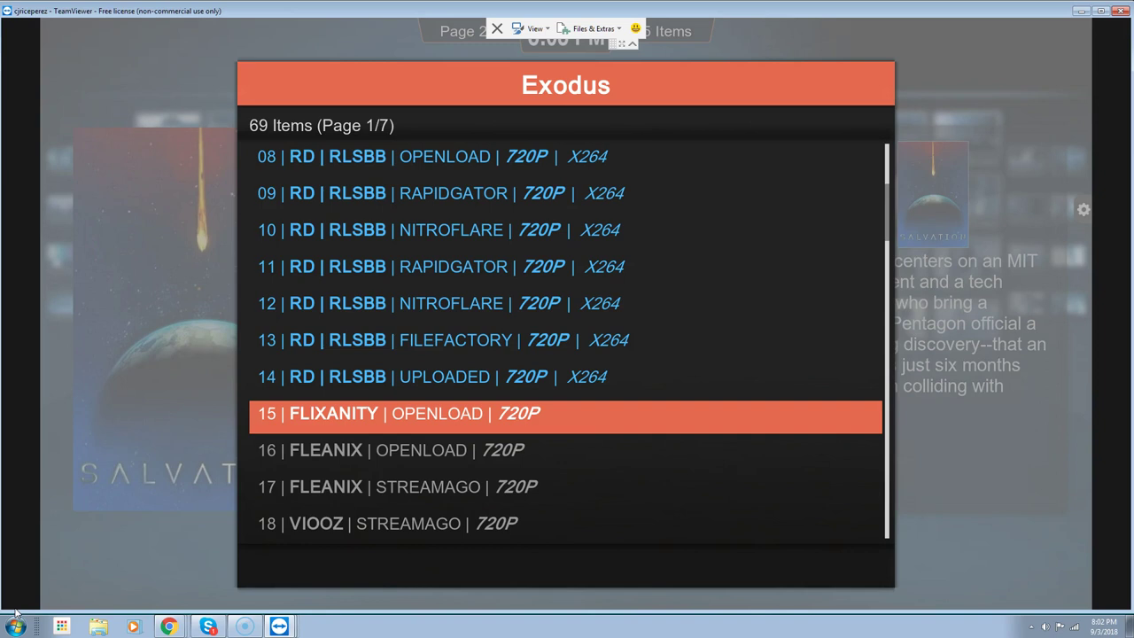
key("Up")
key("Up")
key("Up")
key("Up")
key("Up")
key("Up")
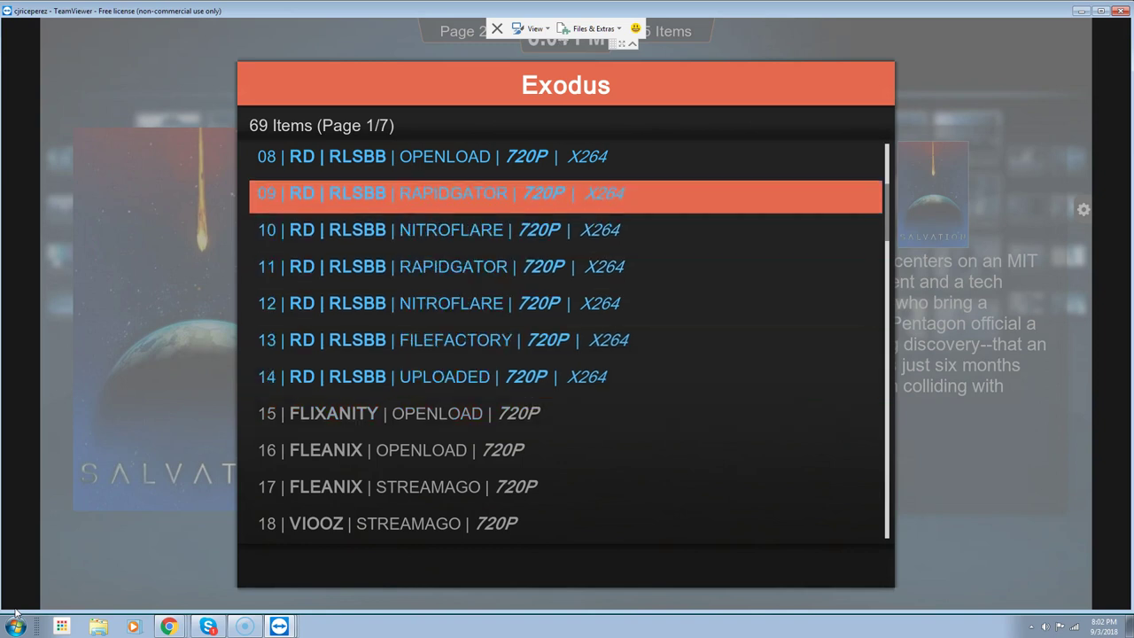
key("Up")
key("Up")
key("Up")
key("Up")
key("Up")
key("Up")
key("Up")
key("Up")
key("Up")
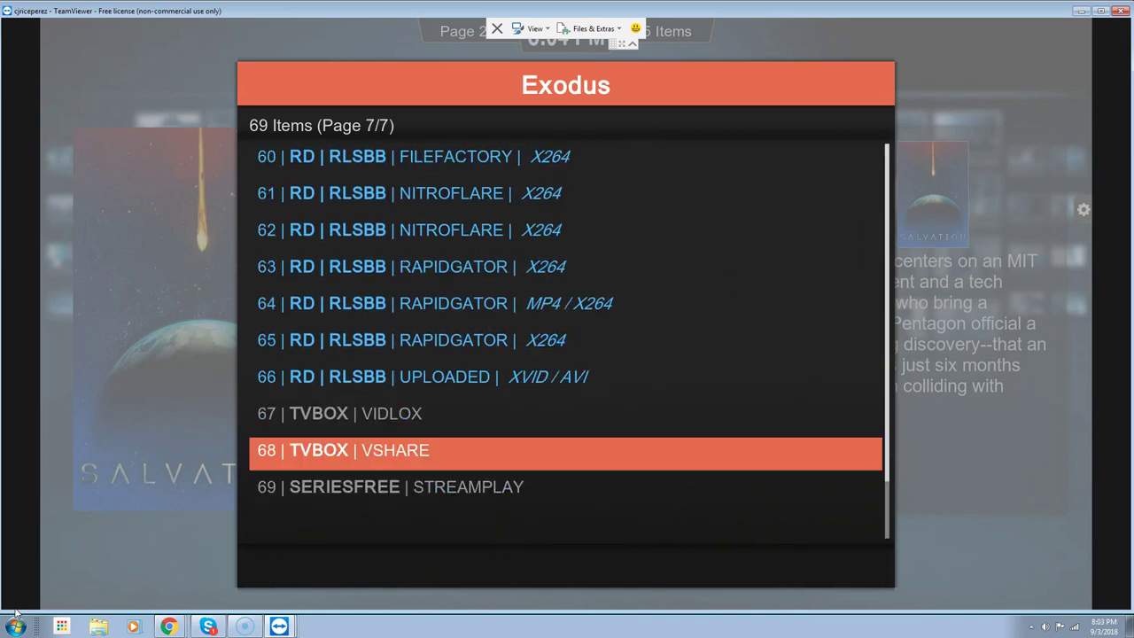
key("Down")
key("Down")
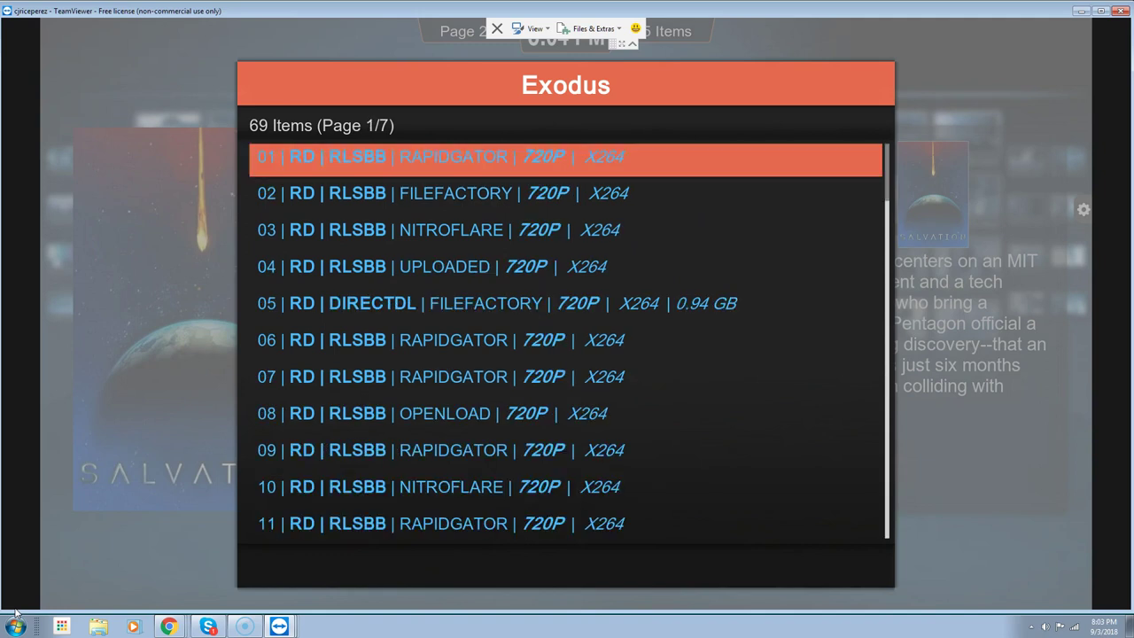
key("Return")
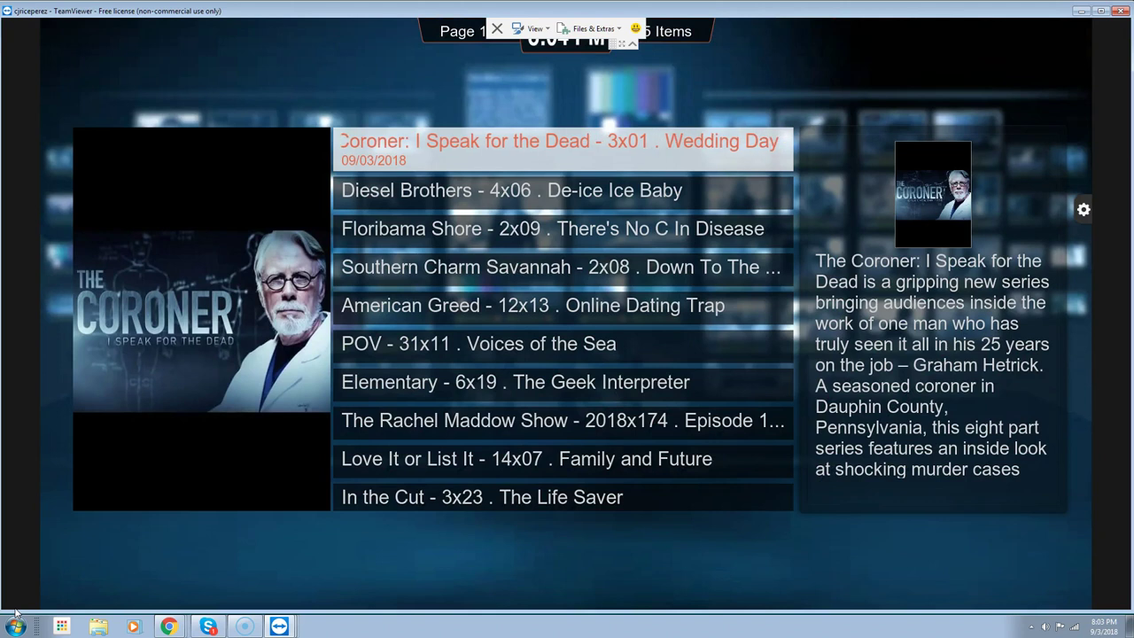
- Go back to Exodus Movies and reach the Search category showing the superfly history
key("BackSpace")
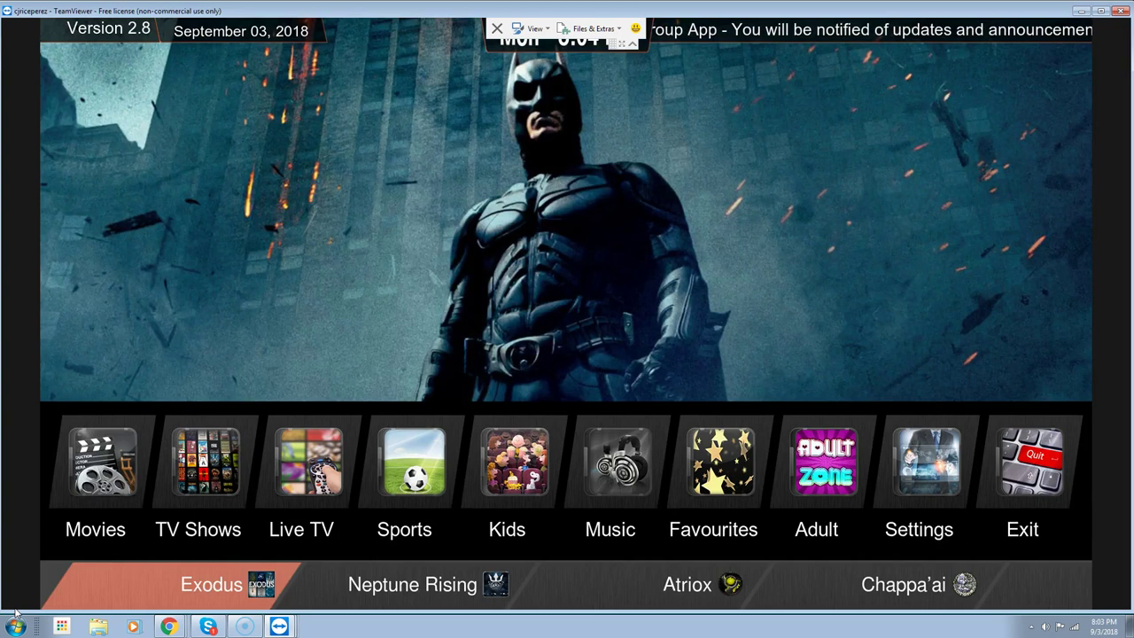
key("Return")
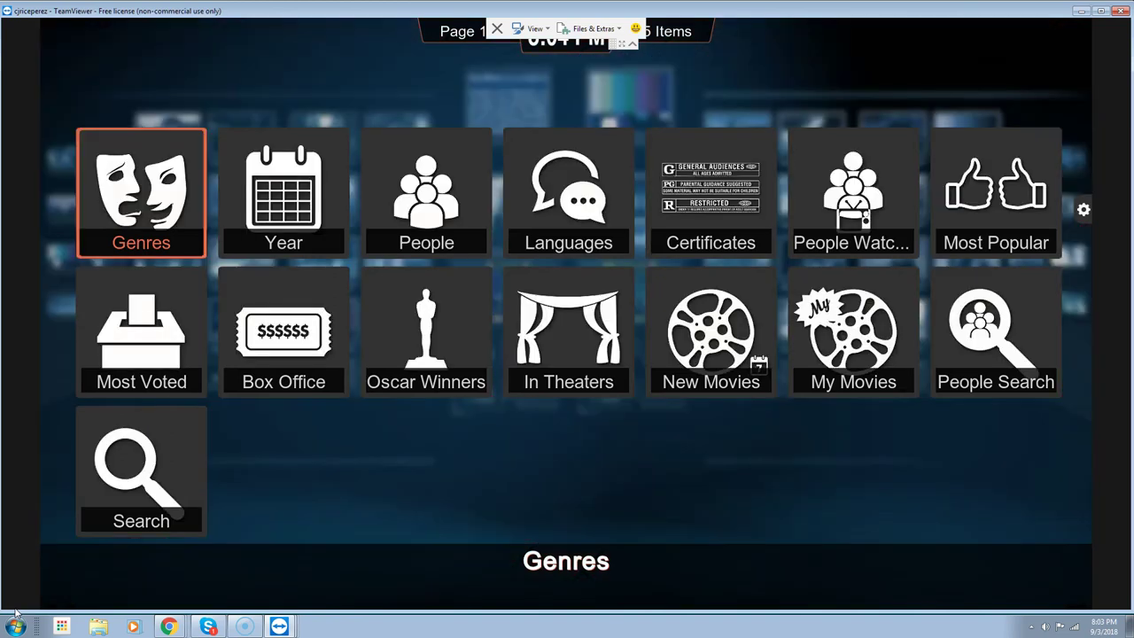
key("Right")
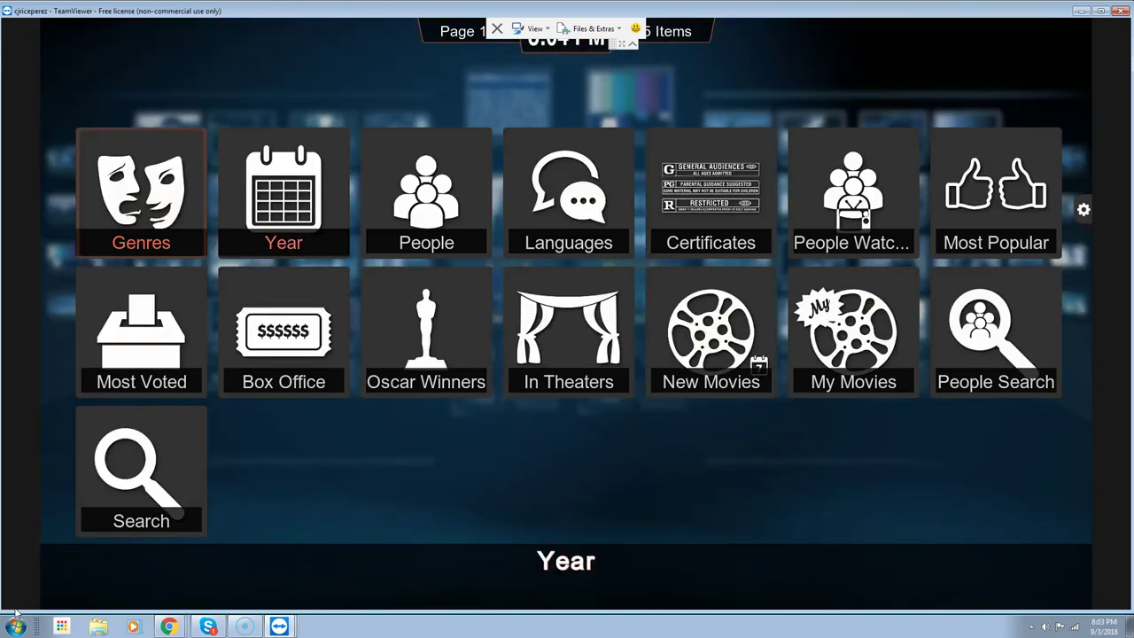
key("Right")
key("Right")
key("Right")
key("Right")
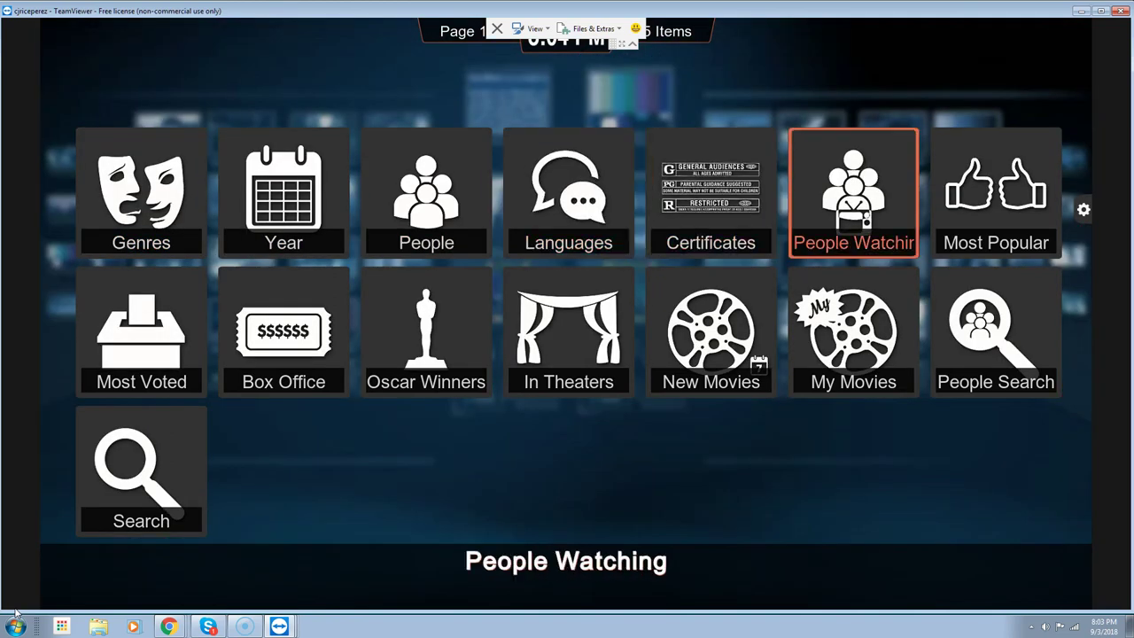
key("Down")
key("Down")
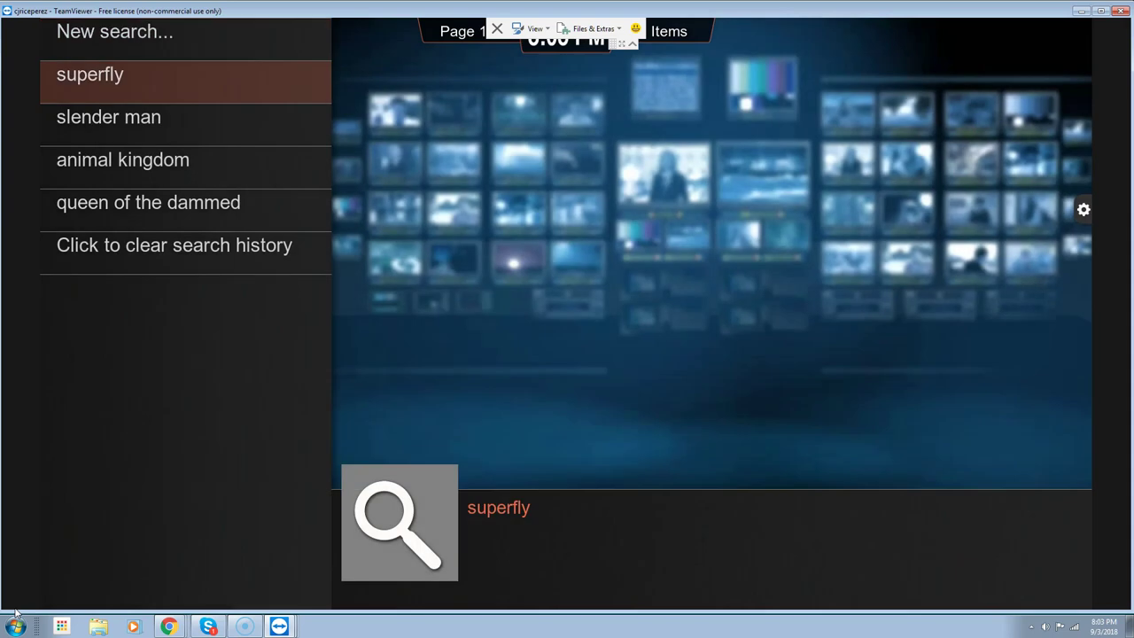
- Rerun the 'superfly' search and scrape 55 sources for SuperFly (2018)
key("Return")
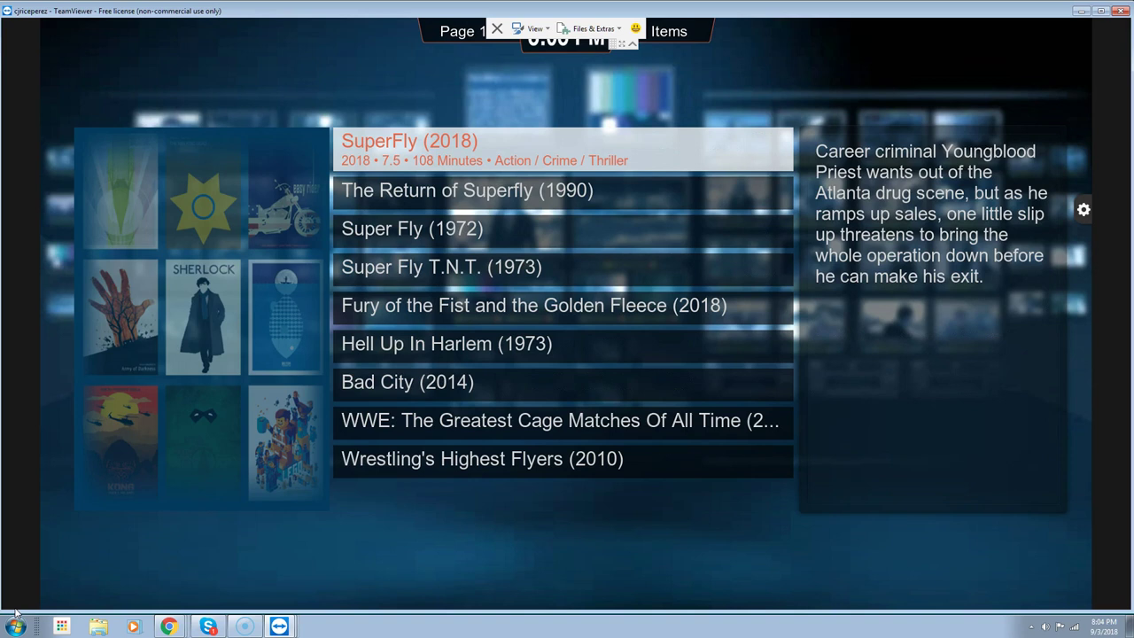
key("Return")
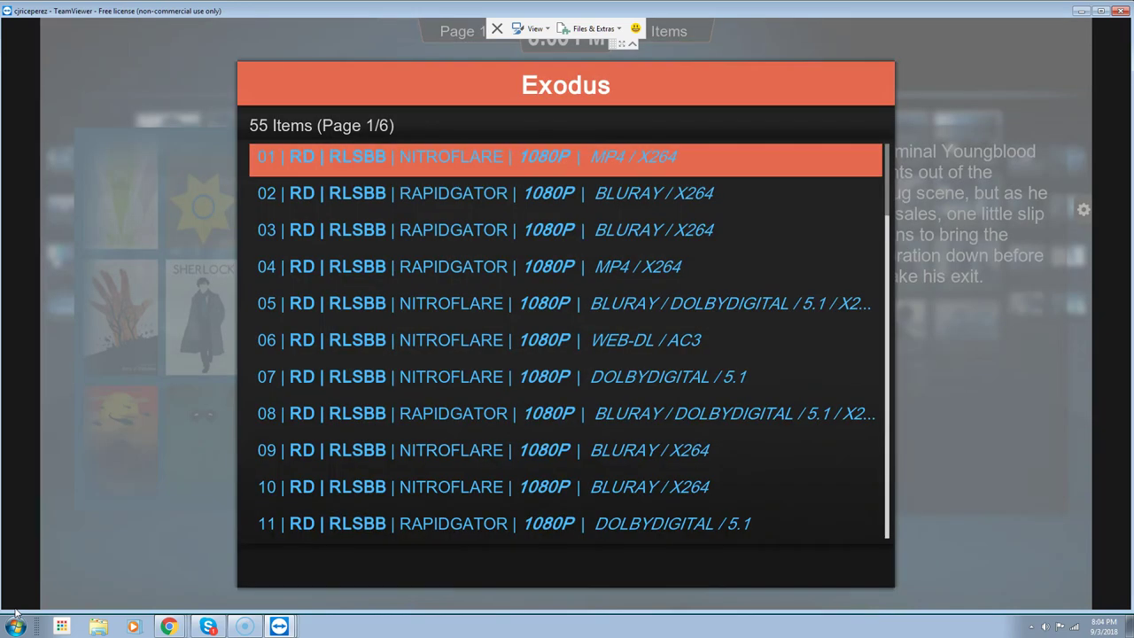
- Play SuperFly from source 01, RD | RLSBB | NITROFLARE 1080P
key("Return")
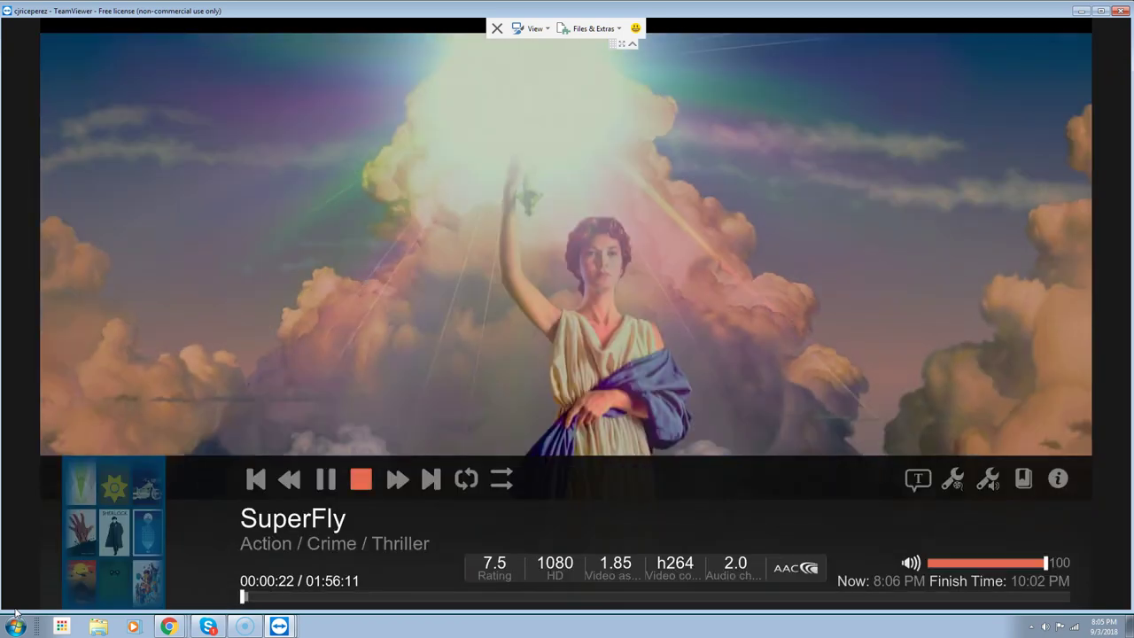
- Stop SuperFly playback and back out to Exodus's Movies menu
key("x")
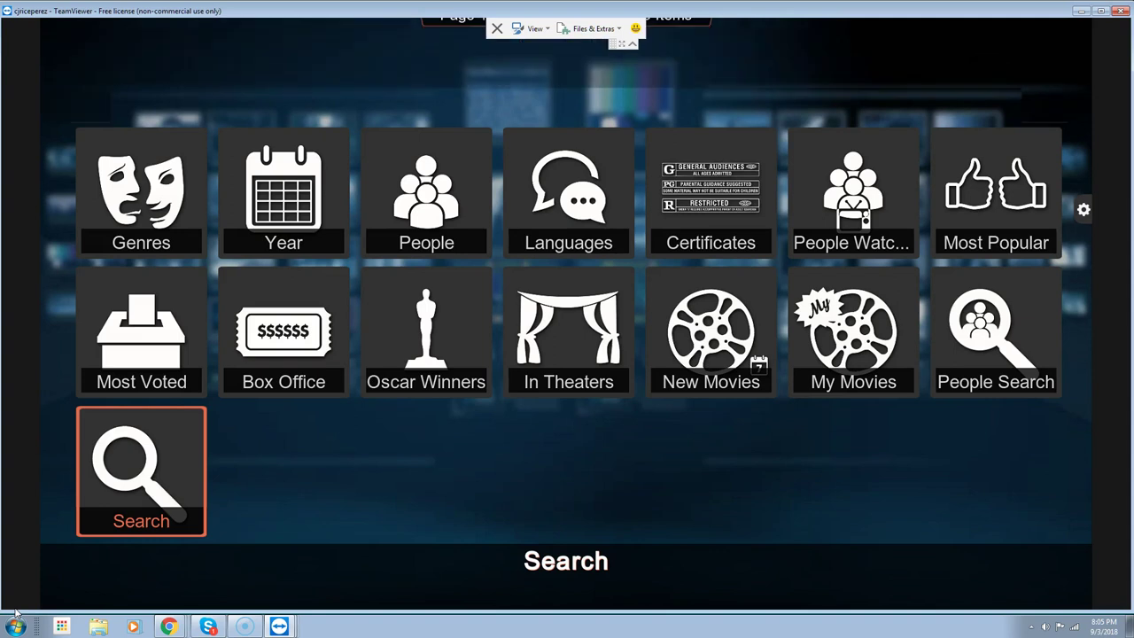
- Back out of Exodus to the Pyro home screen, moving past Kids toward Favourites
key("BackSpace")
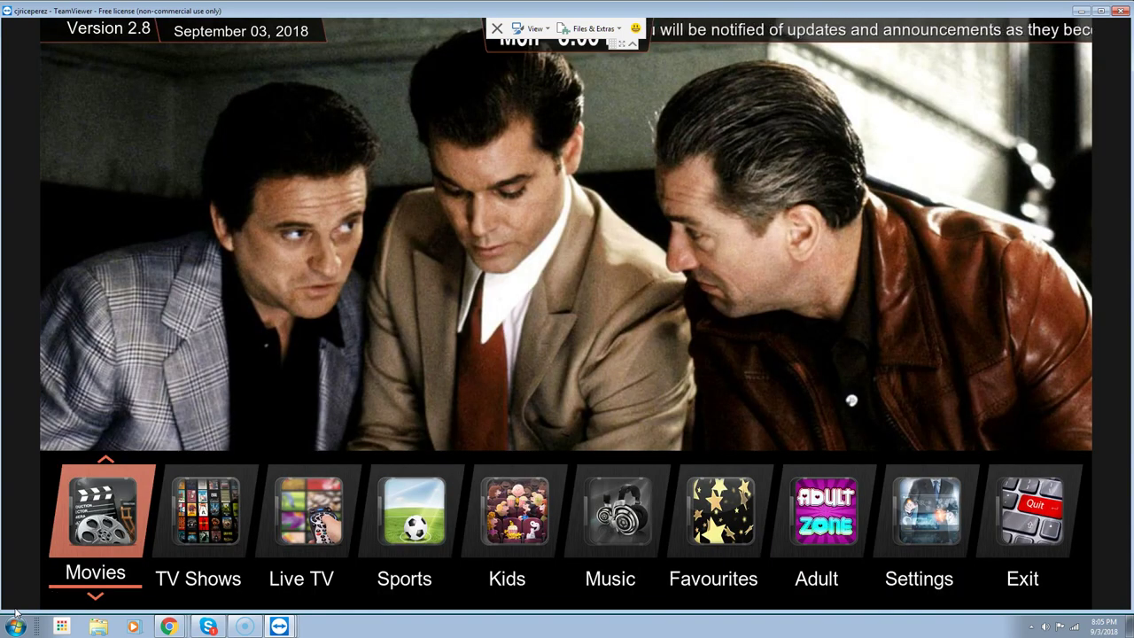
key("Right")
key("Right")
key("Right")
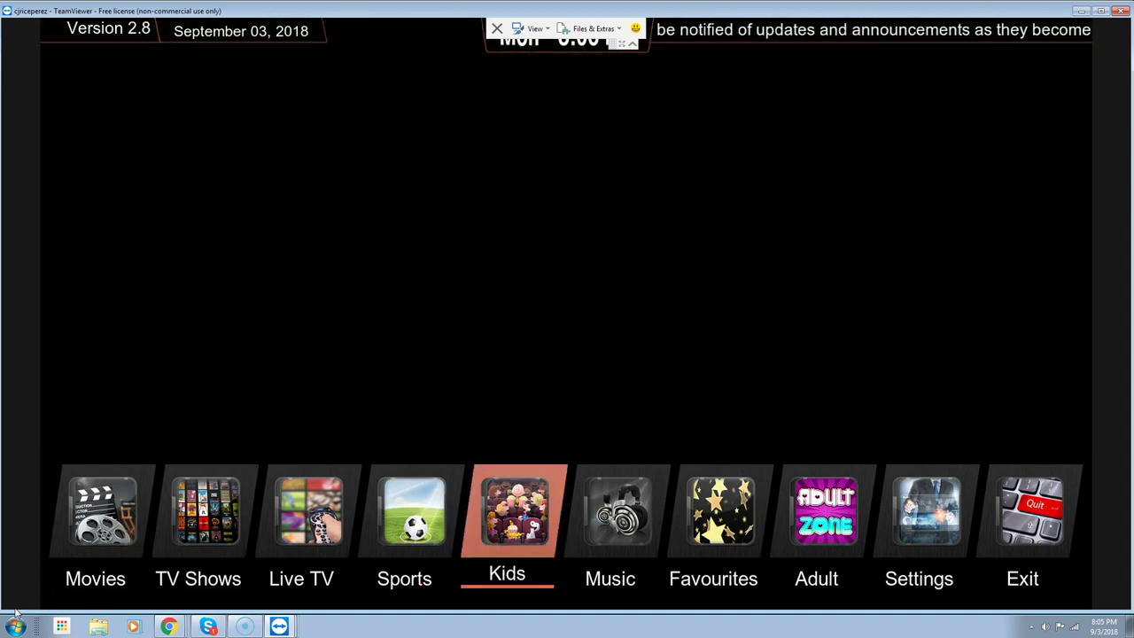
key("Right")
key("Right")
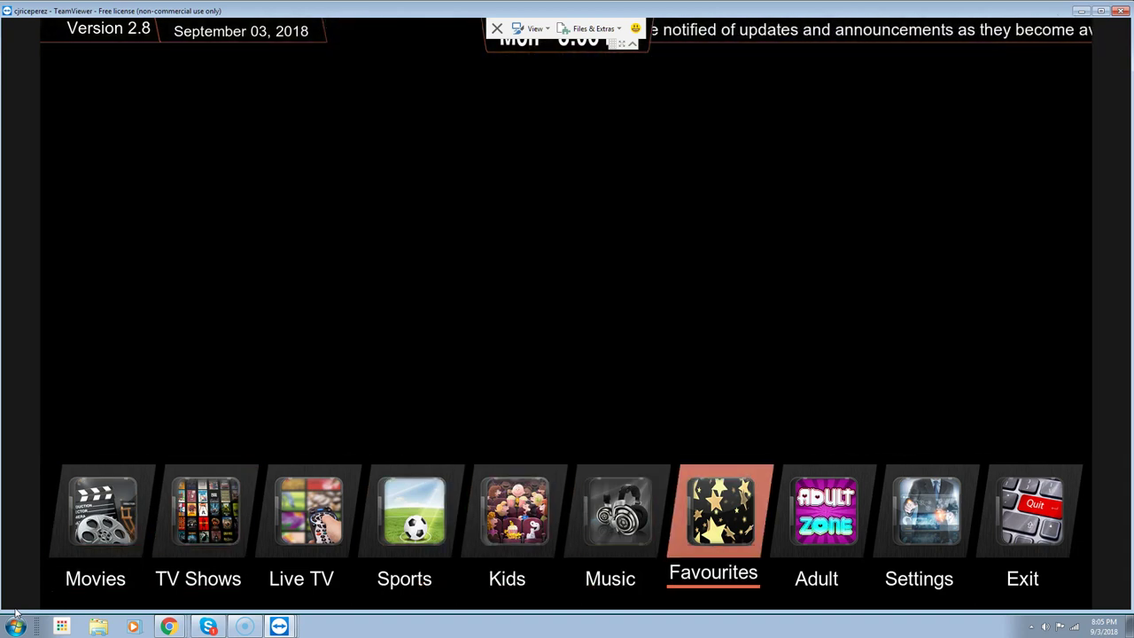
key("Right")
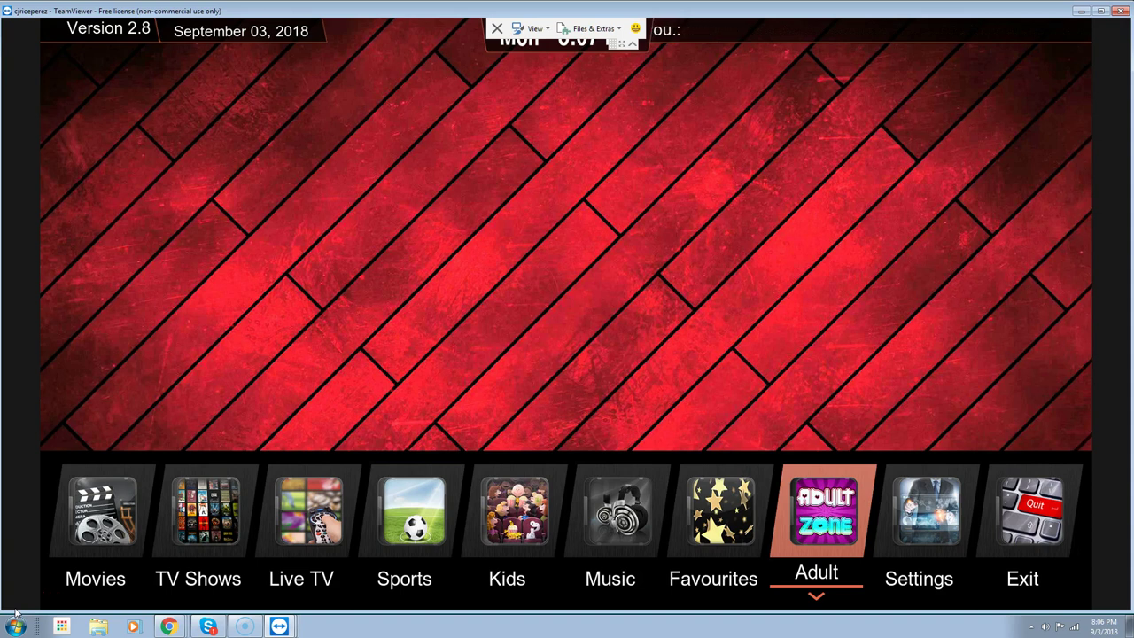
- Choose Exit from the Shutdown menu, leaving the launcher with 695MB memory free
key("Right")
key("Right")
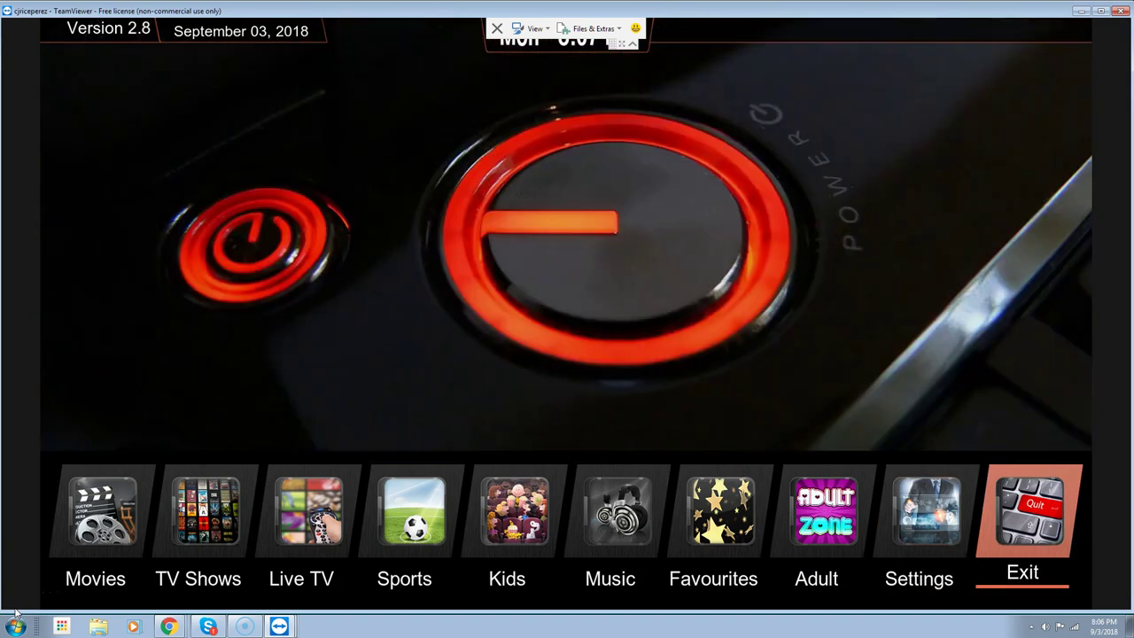
key("Return")
key("Down")
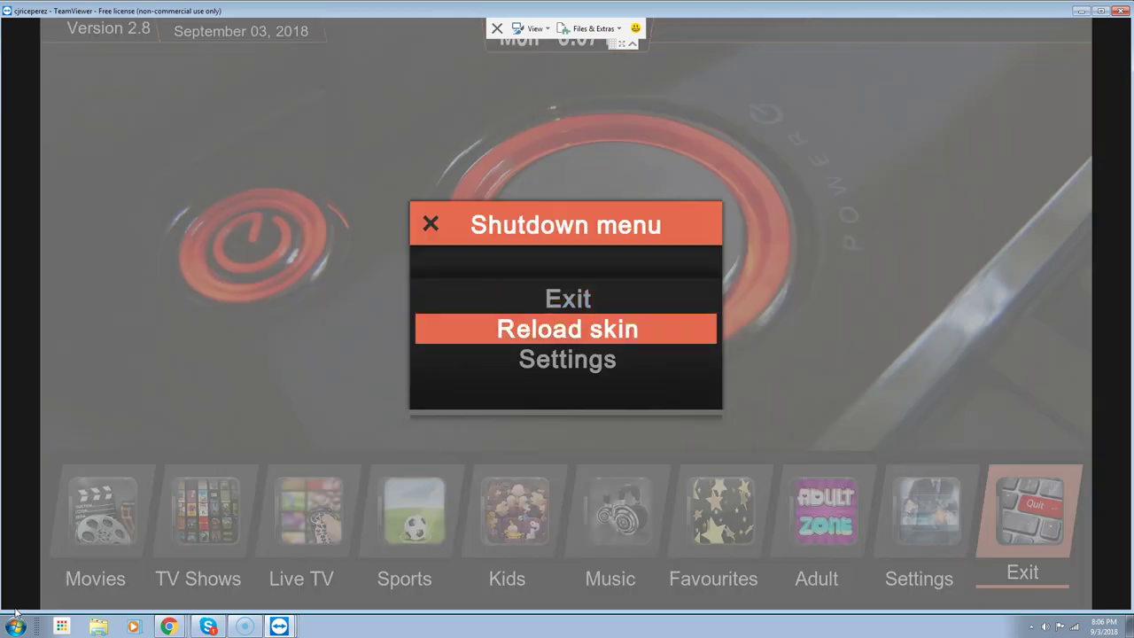
key("Up")
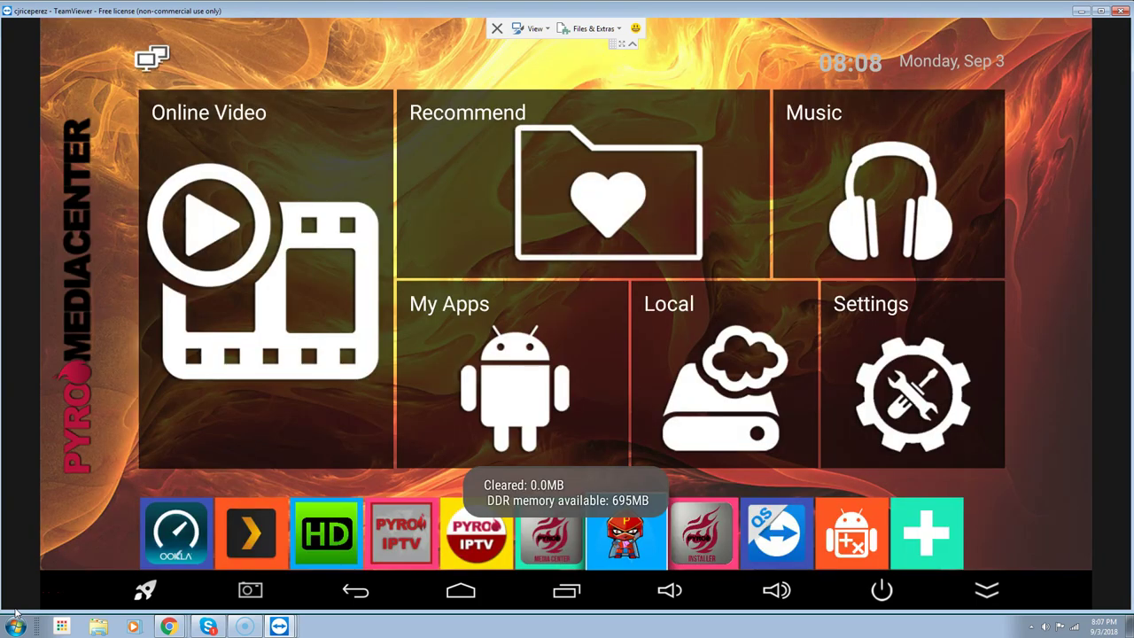
- Choose Reboot from the box's power options and focus OK on the confirmation
key("Down")
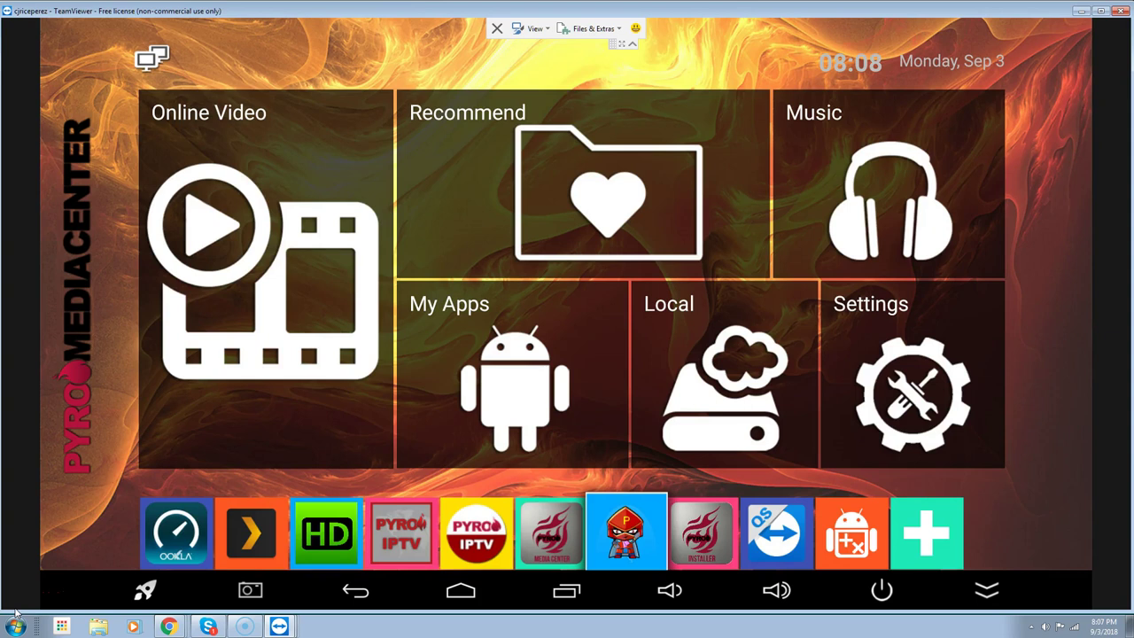
key("Right")
key("Right")
key("Right")
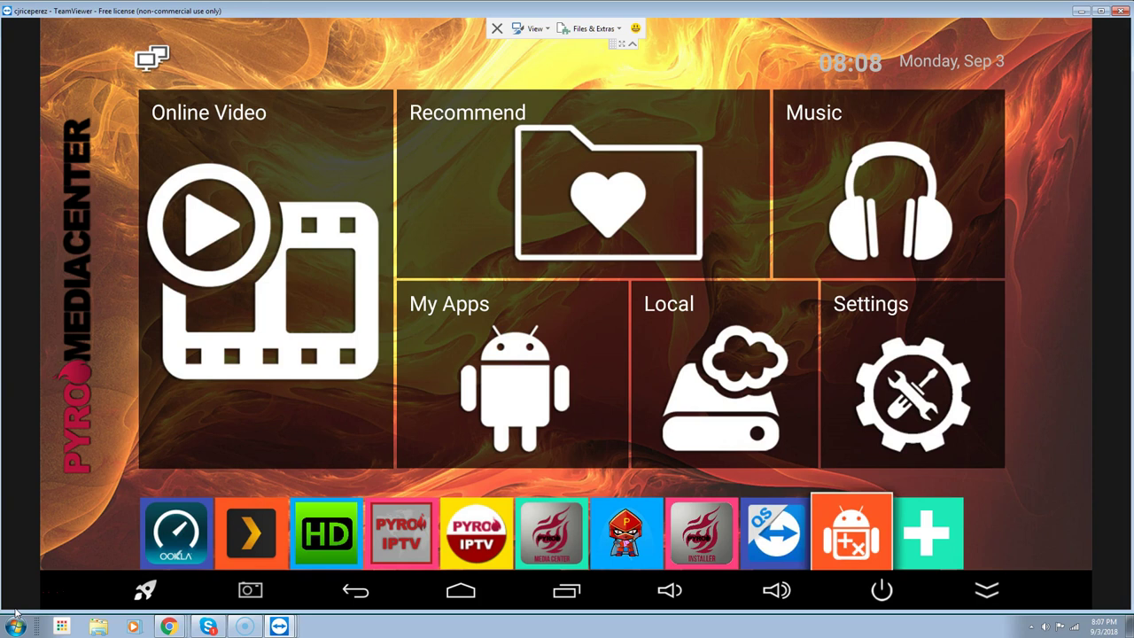
key("Left")
key("Right")
key("F12")
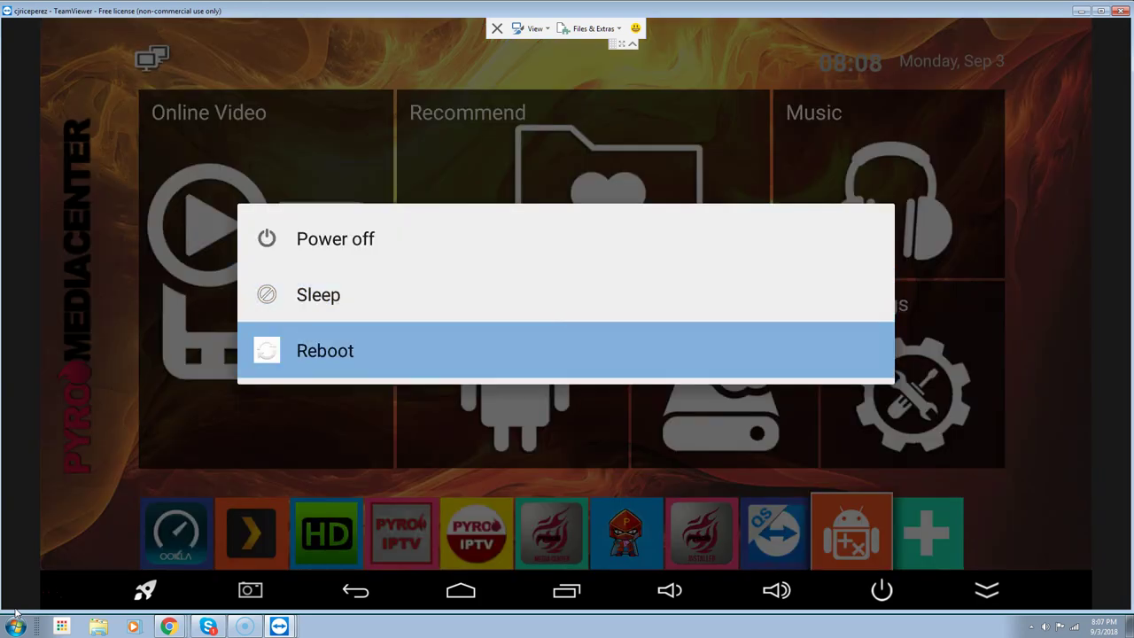
key("Return")
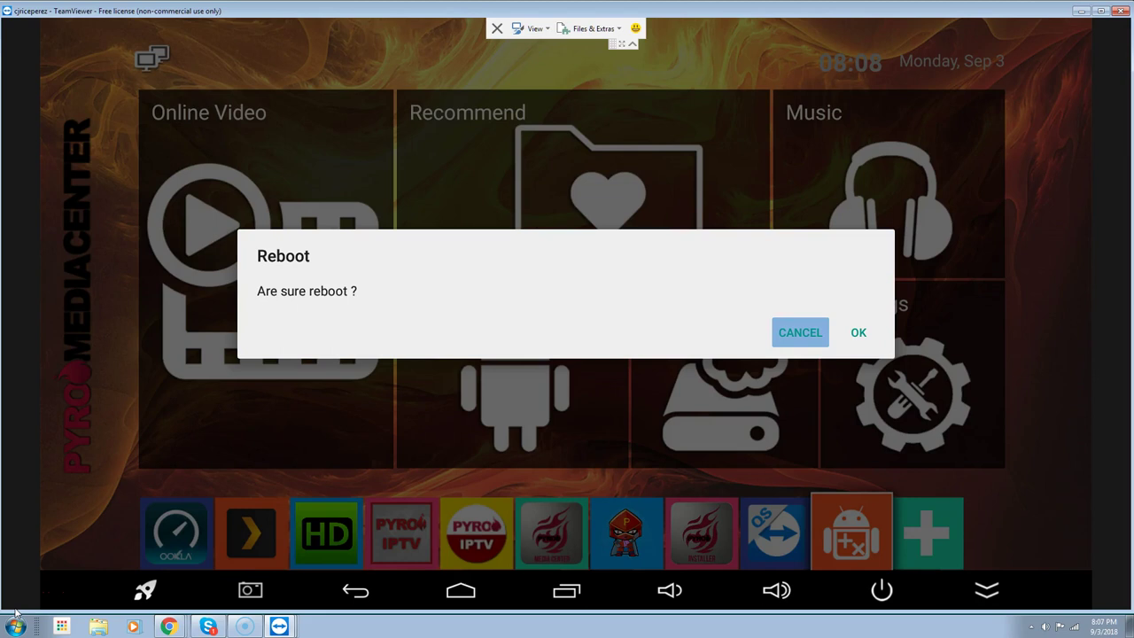
key("Right")
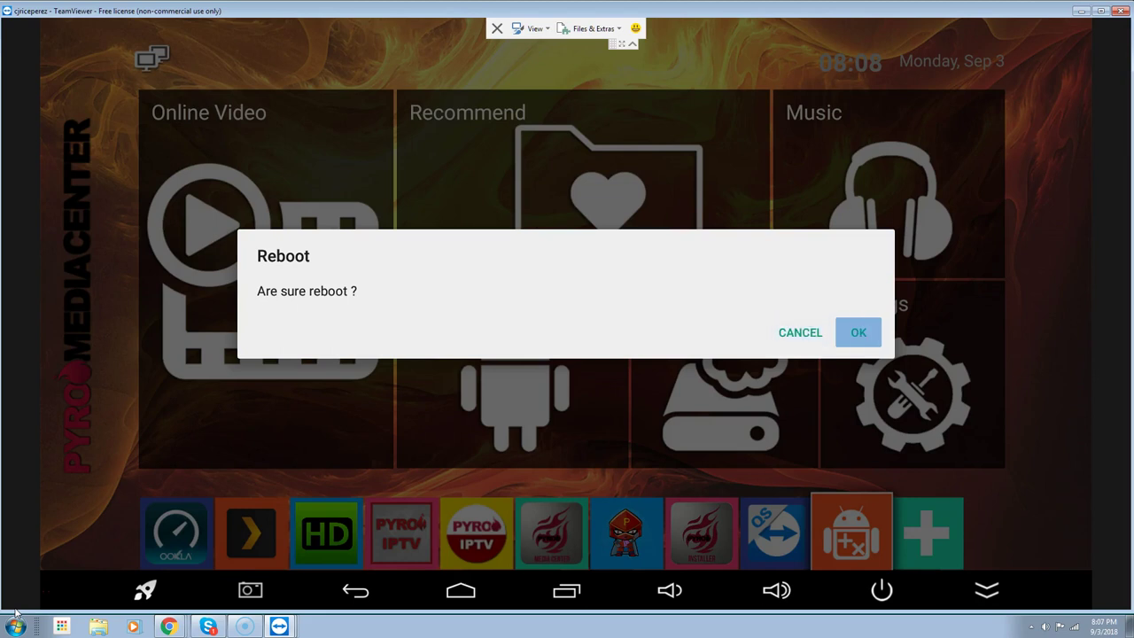